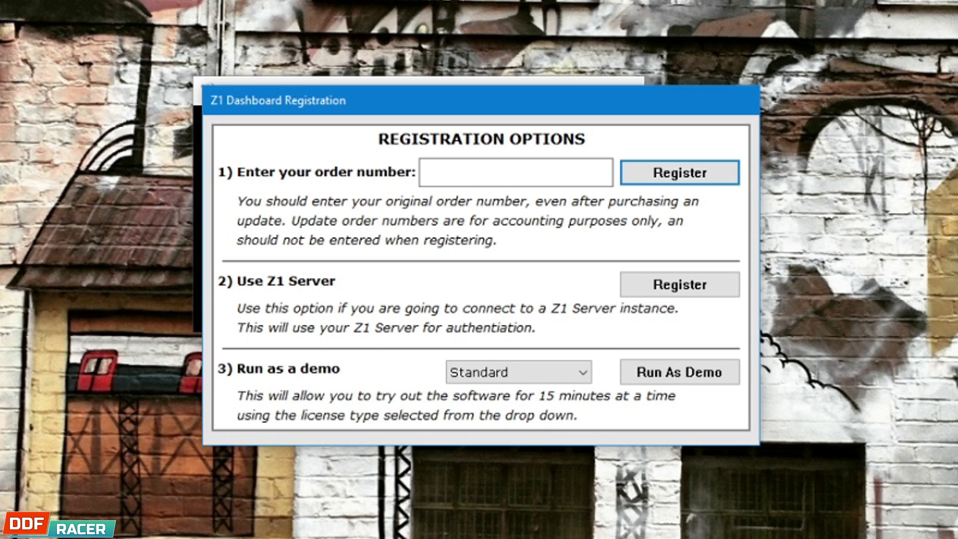
Run Z1 Analyzer as a time-limited demo to load the Oschersleben RaceRoom lap
left_click(730, 375)
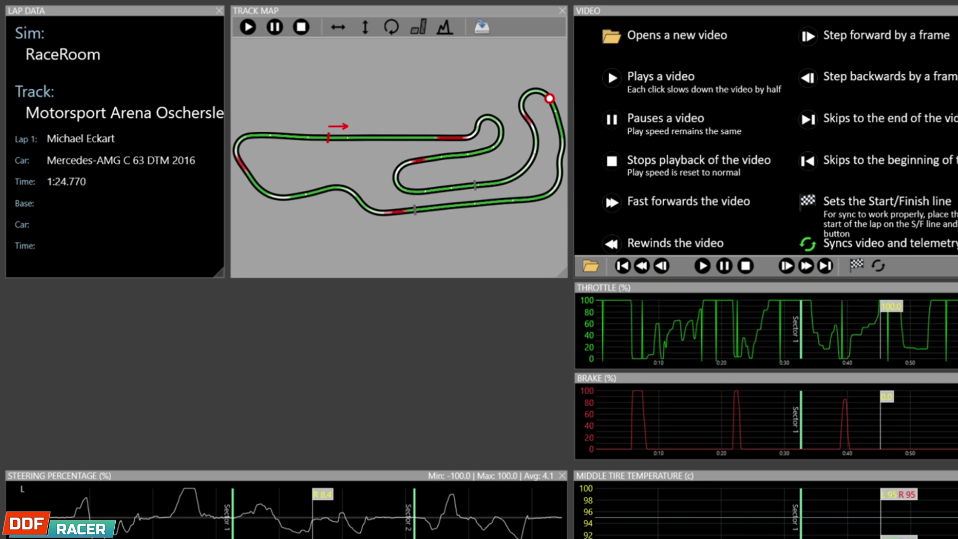
Dock the steering graph at the bottom right and reposition another graph panel in the layout
left_click_drag(439, 483, 764, 504)
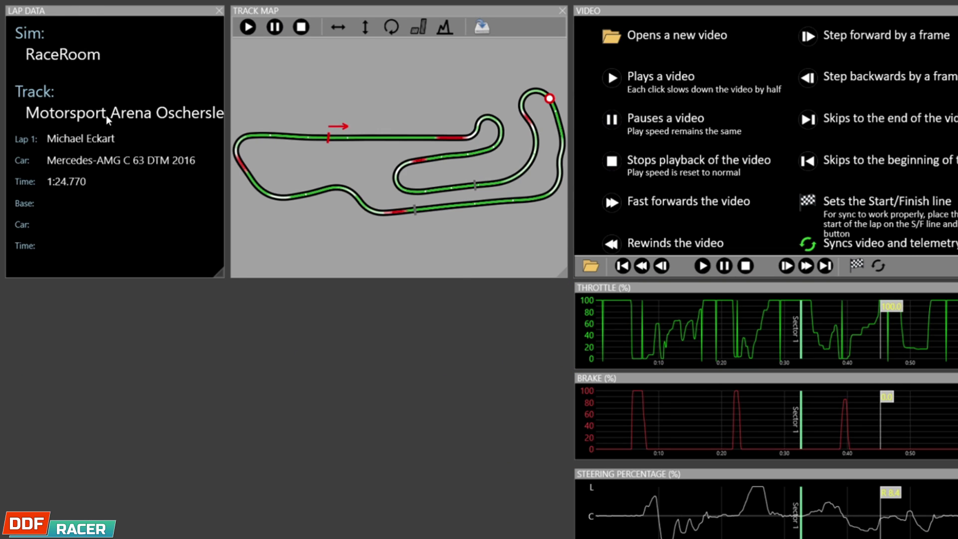
left_click_drag(793, 14, 234, 287)
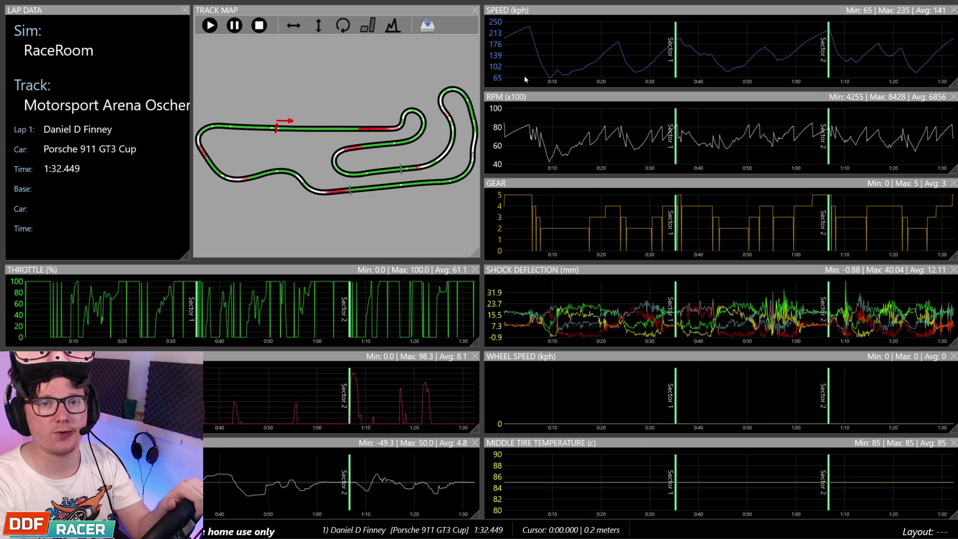
Remove the shock deflection and middle tyre temperature graphs and dock throttle under Gear
left_click(953, 270)
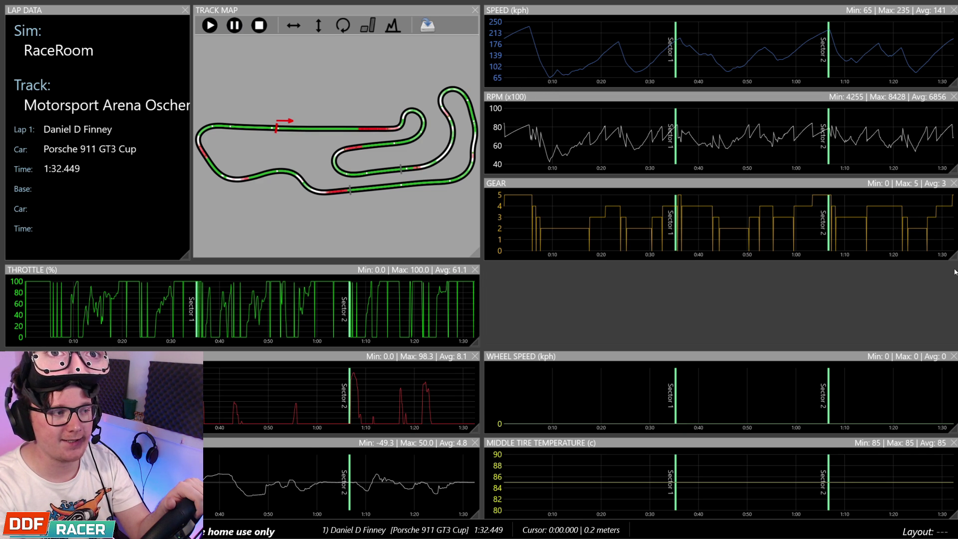
left_click(953, 442)
left_click_drag(291, 272, 764, 277)
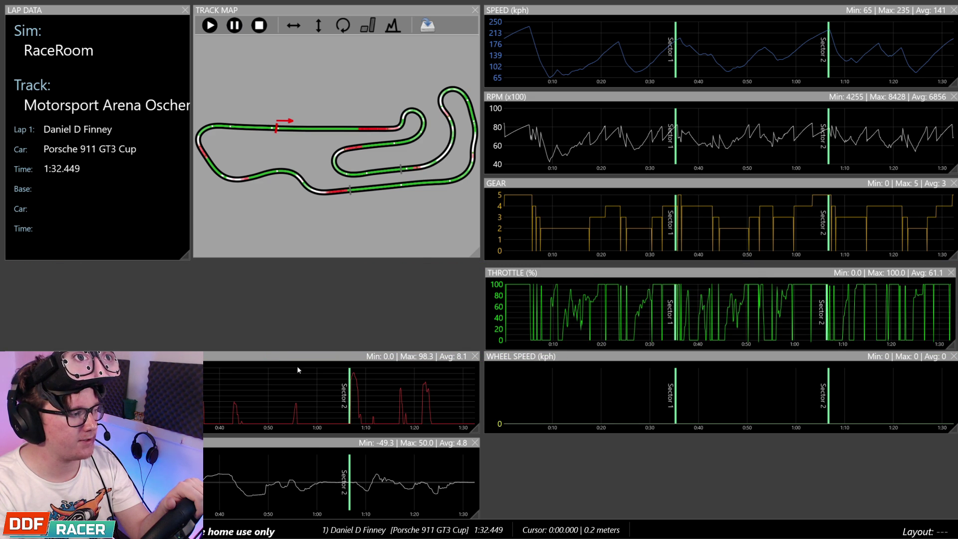
Move brake and steering into the right column, then float the brake graph and enlarge it across the lower left
left_click_drag(298, 356, 577, 387)
left_click_drag(411, 440, 881, 442)
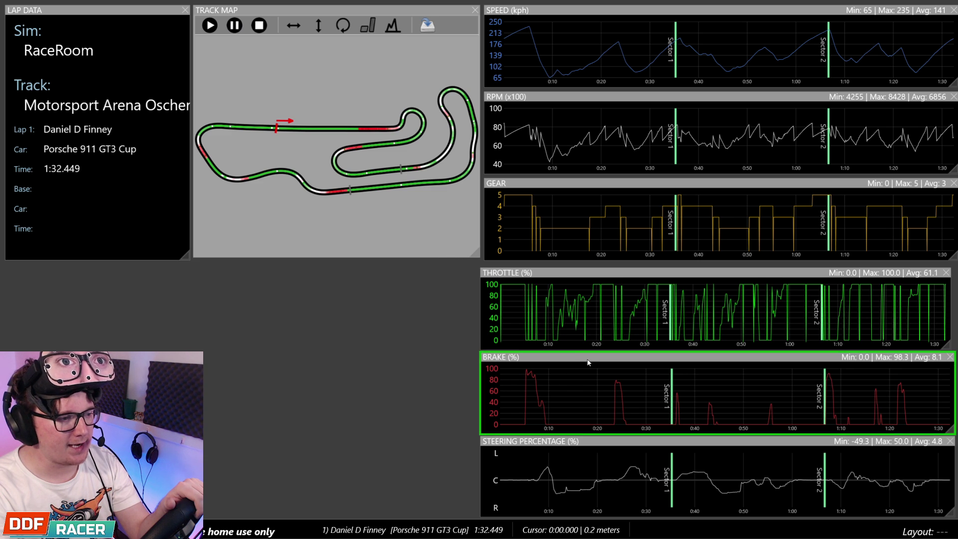
left_click_drag(235, 27, 263, 76)
left_click_drag(601, 140, 204, 338)
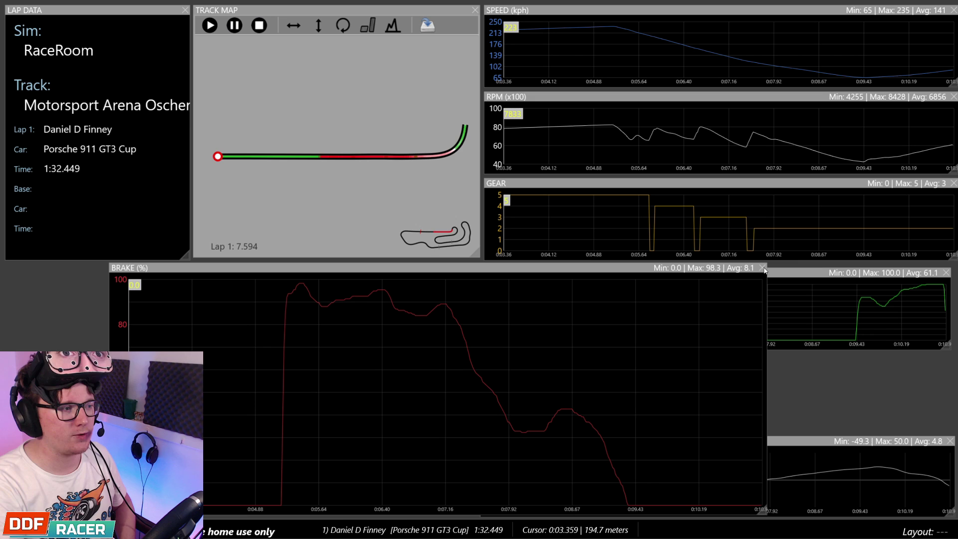
Zoom all graphs into the 0:22–0:26 braking zone, then into 1:20.55–1:24.3, then back to the full lap
double_click(612, 300)
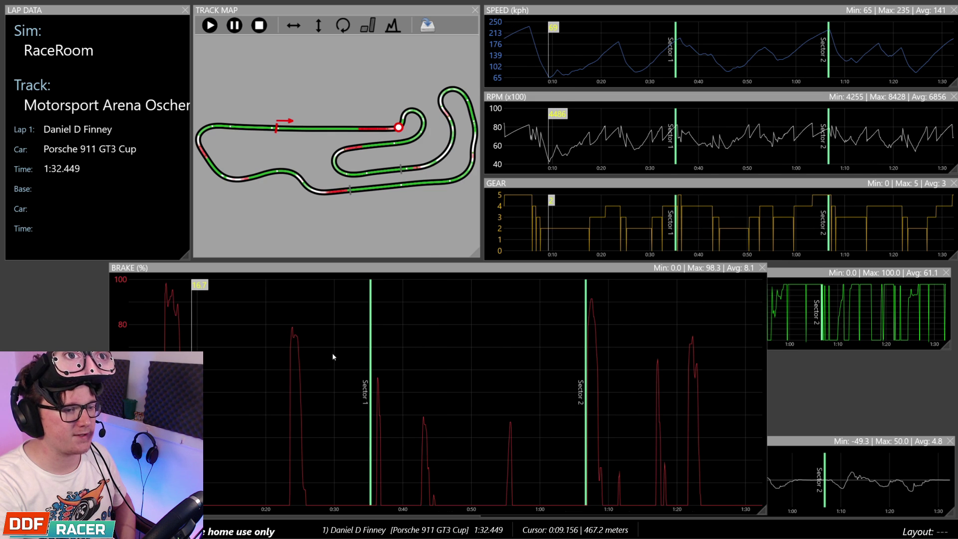
left_click_drag(281, 347, 308, 355)
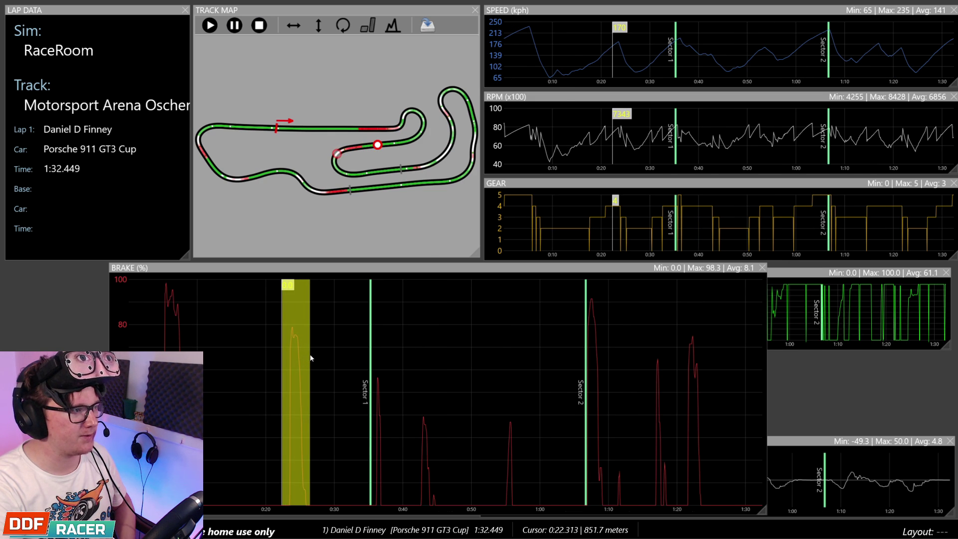
left_click_drag(310, 358, 311, 357)
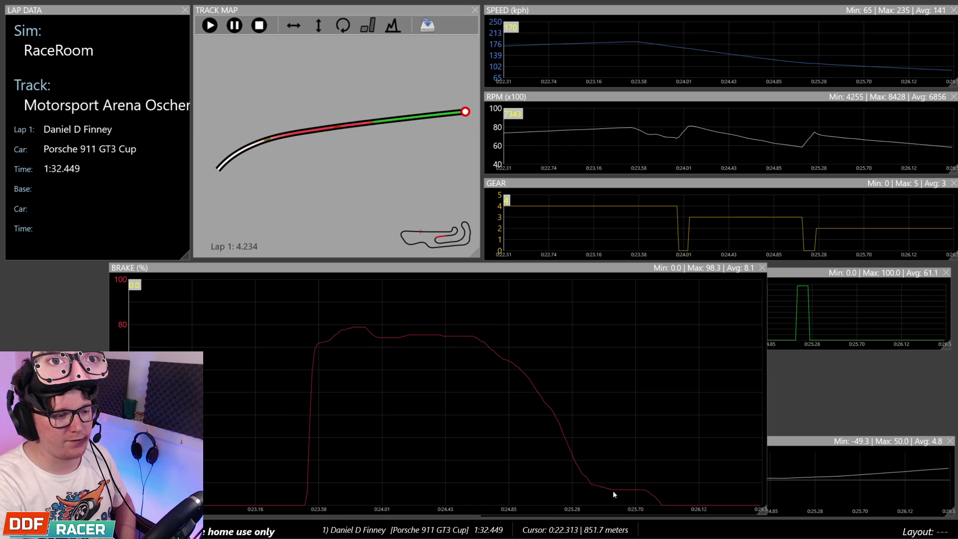
double_click(693, 278)
left_click_drag(681, 299, 707, 378)
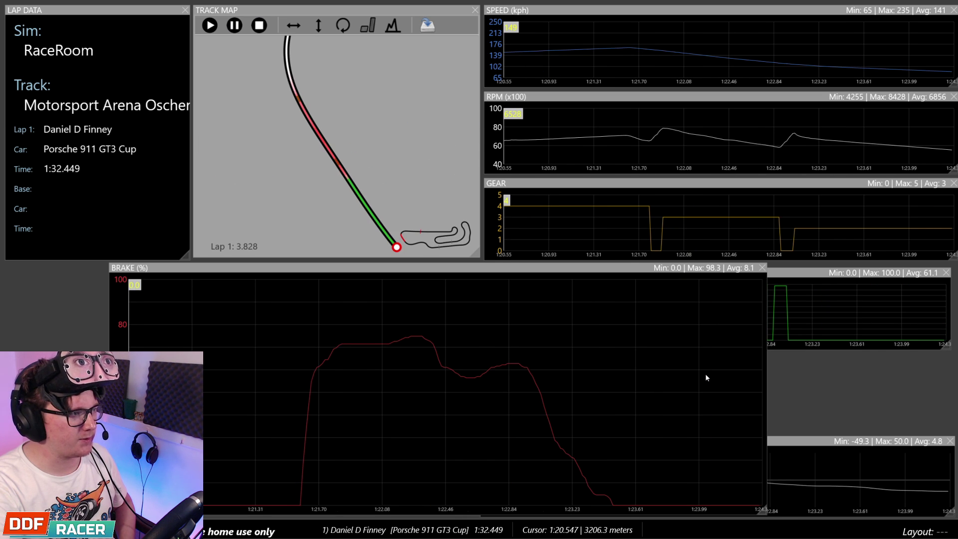
double_click(492, 341)
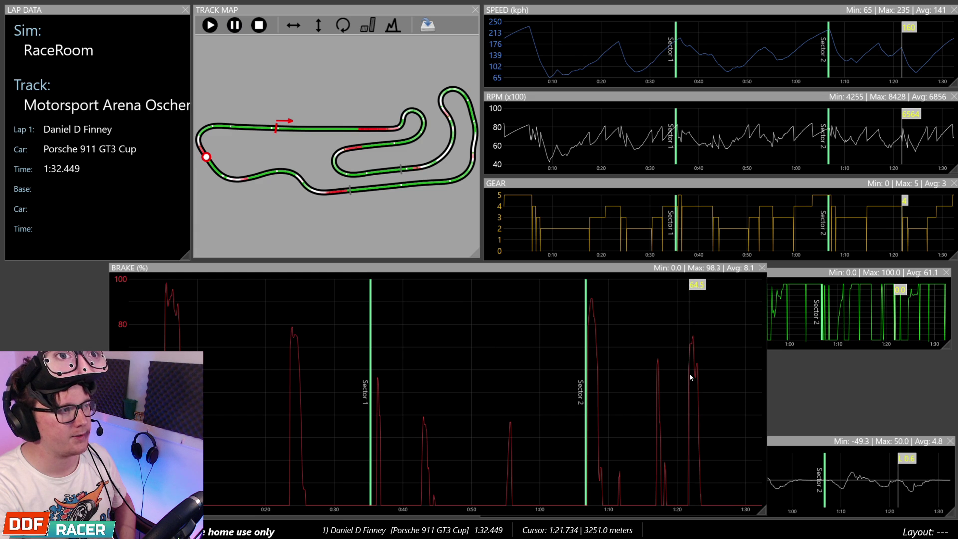
Zoom into the final braking zone from about 1:19.8 and replay it from 1:21.547
left_click_drag(692, 370, 713, 389)
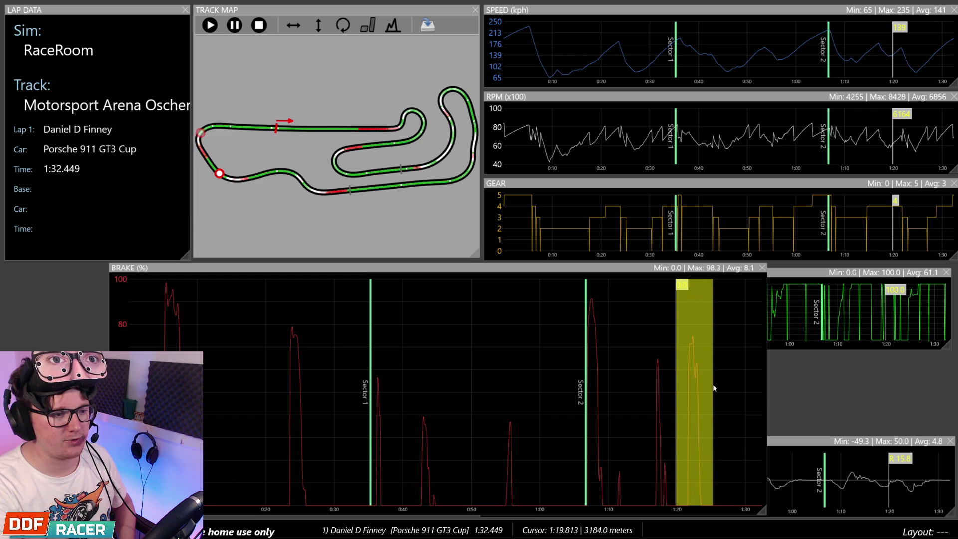
left_click(327, 405)
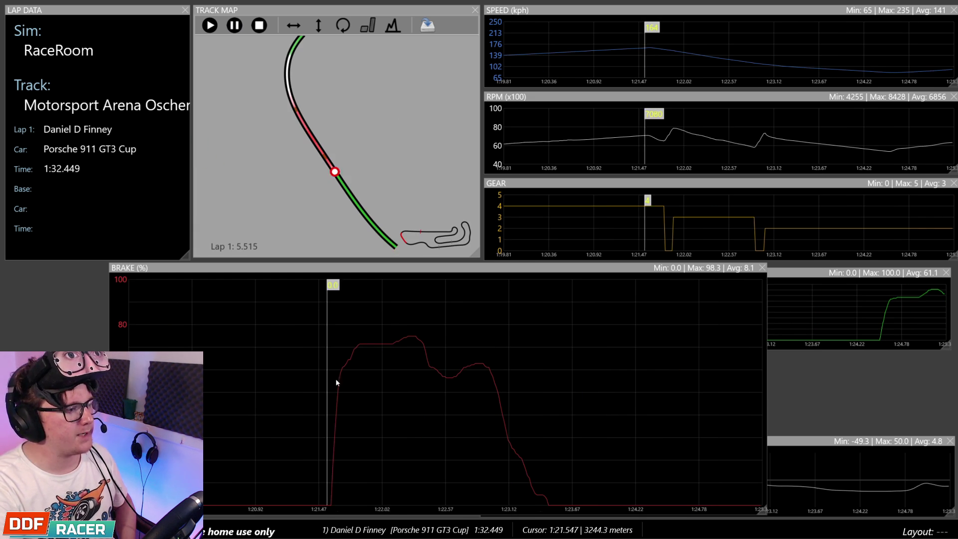
left_click(212, 29)
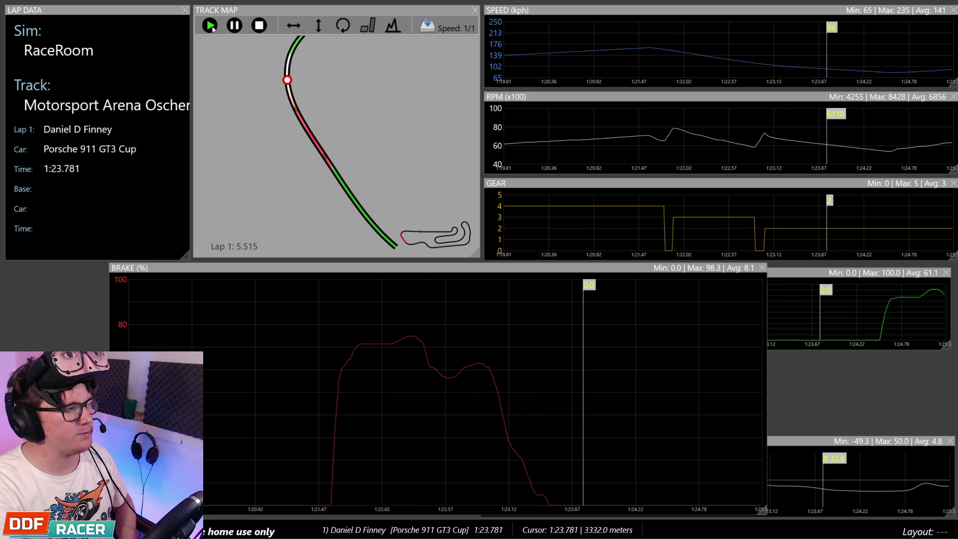
left_click(384, 248)
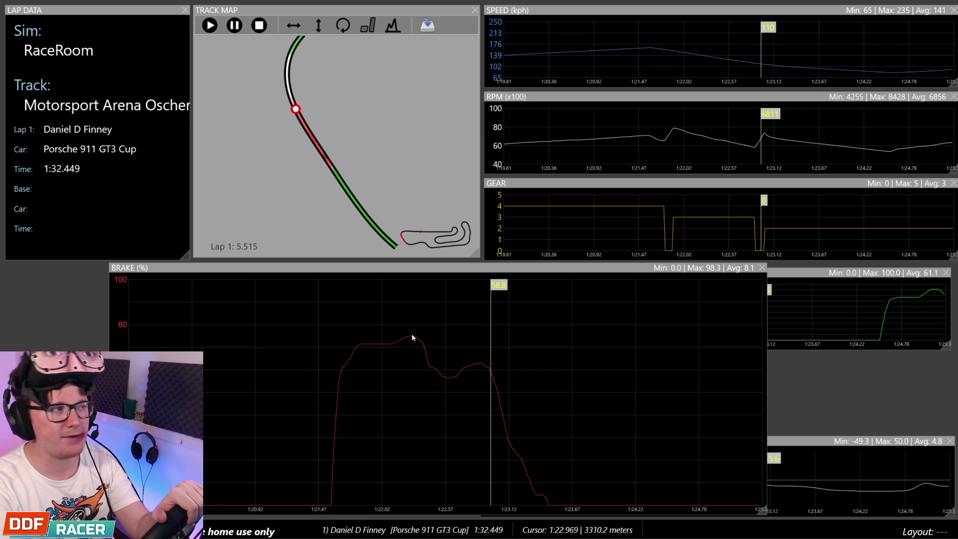
Shrink the brake graph, replay from 1:24.313, pause at 0:17.063, then set the lap position to about 0:36
left_click_drag(764, 514, 477, 427)
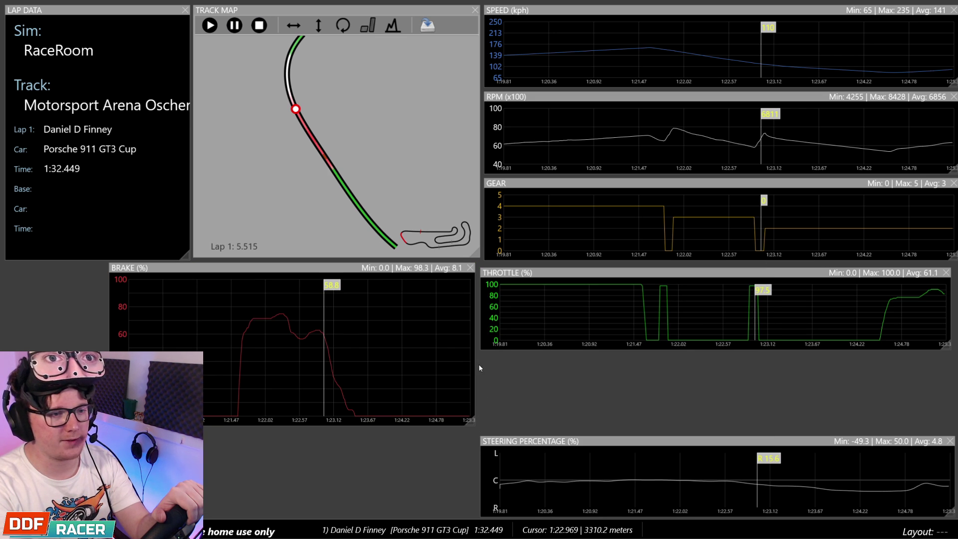
left_click(408, 313)
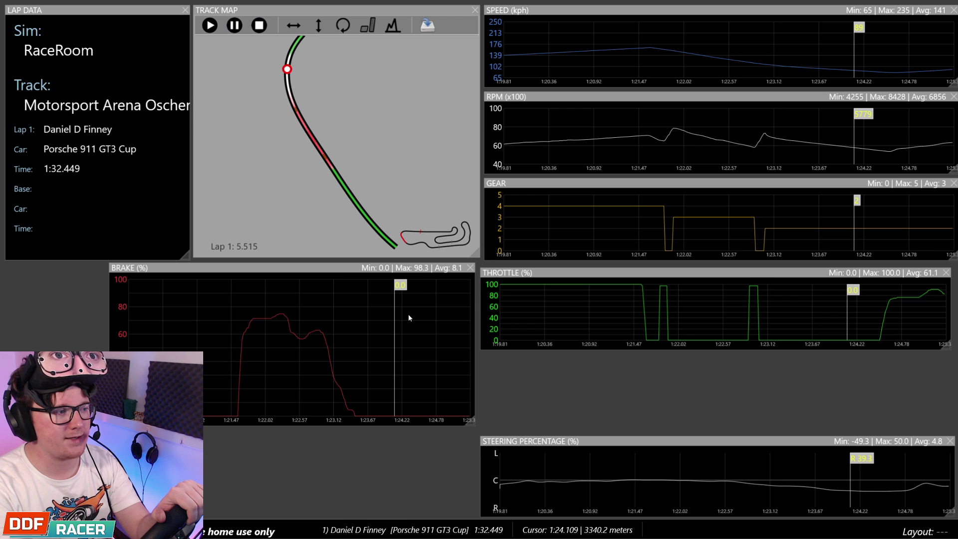
scroll(392, 312, "down", 5)
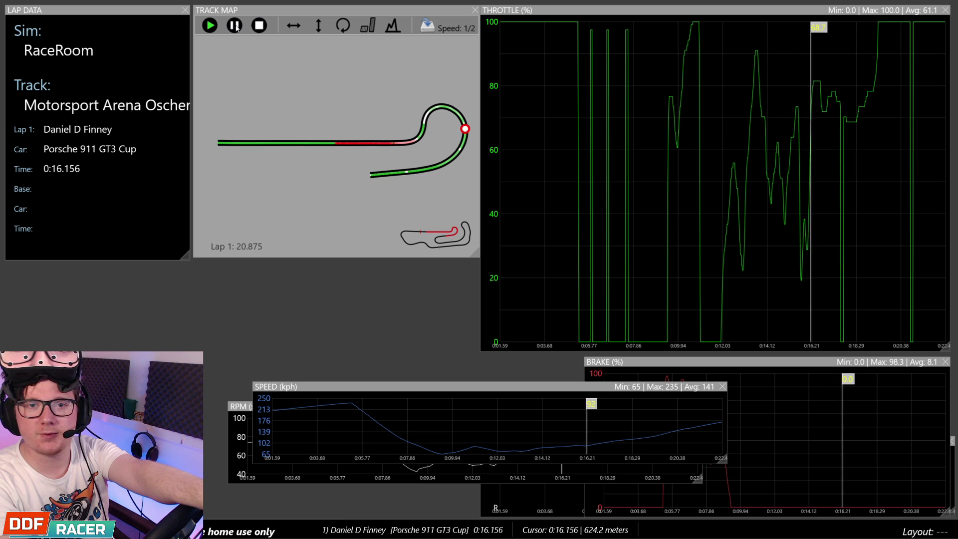
left_click(234, 25)
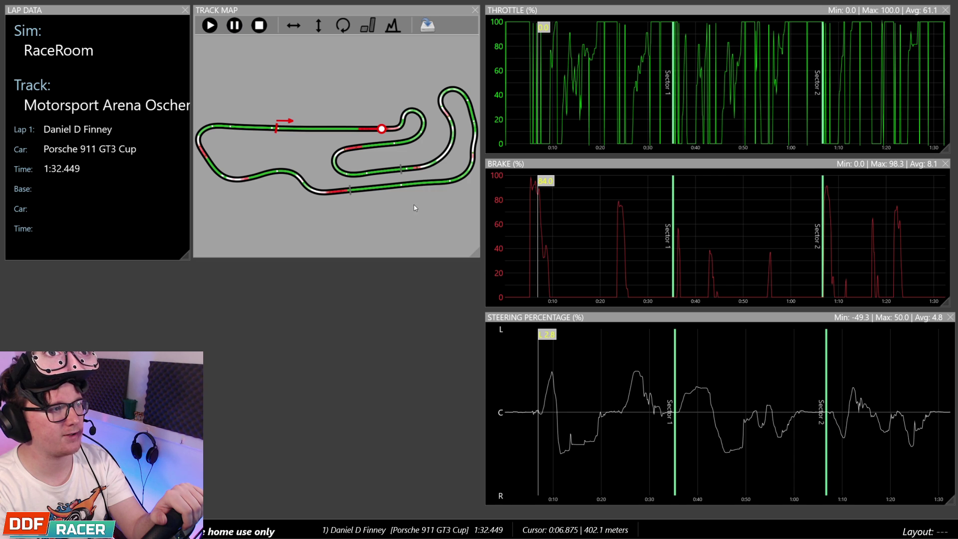
left_click_drag(419, 168, 412, 168)
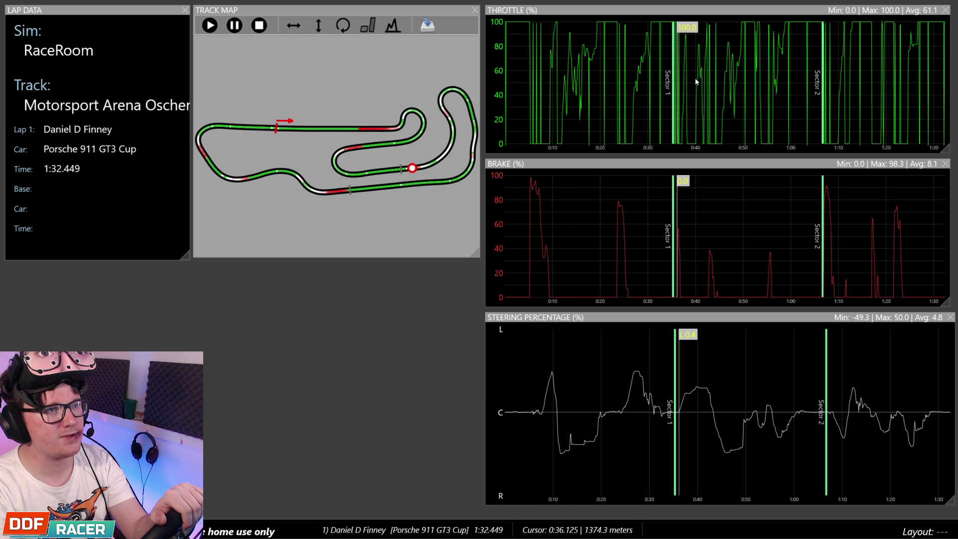
Zoom the traces into 0:33–0:52, play it back, then rewind to about 0:36
left_click_drag(663, 97, 753, 95)
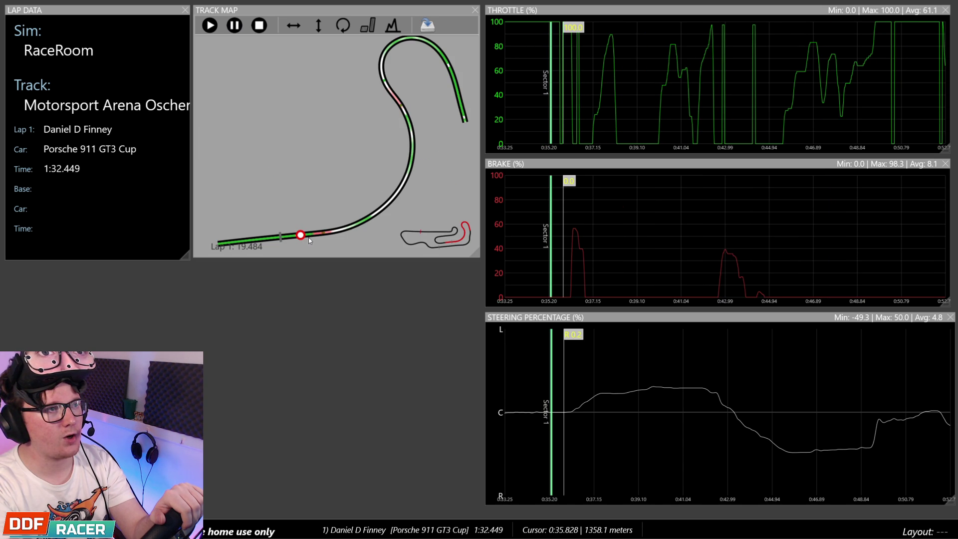
key("space")
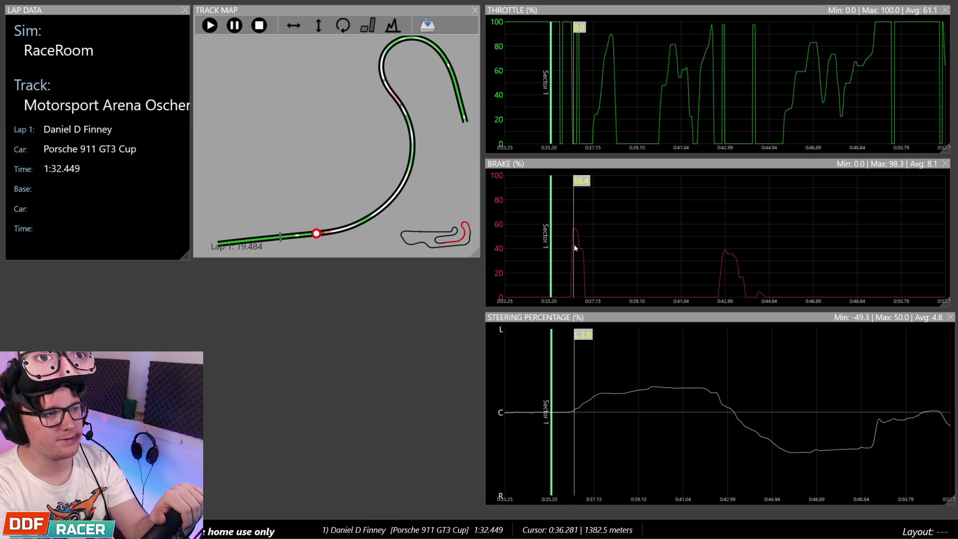
mouse_move(612, 248)
left_mouse_down()
mouse_move(572, 248)
mouse_move(604, 240)
mouse_move(576, 248)
mouse_move(620, 249)
mouse_move(752, 95)
mouse_move(793, 80)
mouse_move(834, 450)
left_mouse_up()
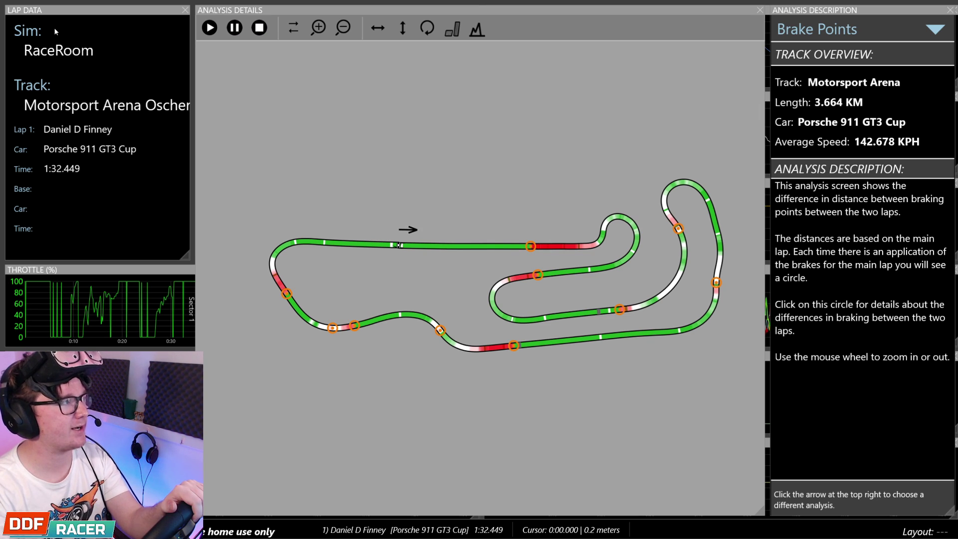
Show braking details for the first brake zone and zoom the Driving Line map
left_click(529, 245)
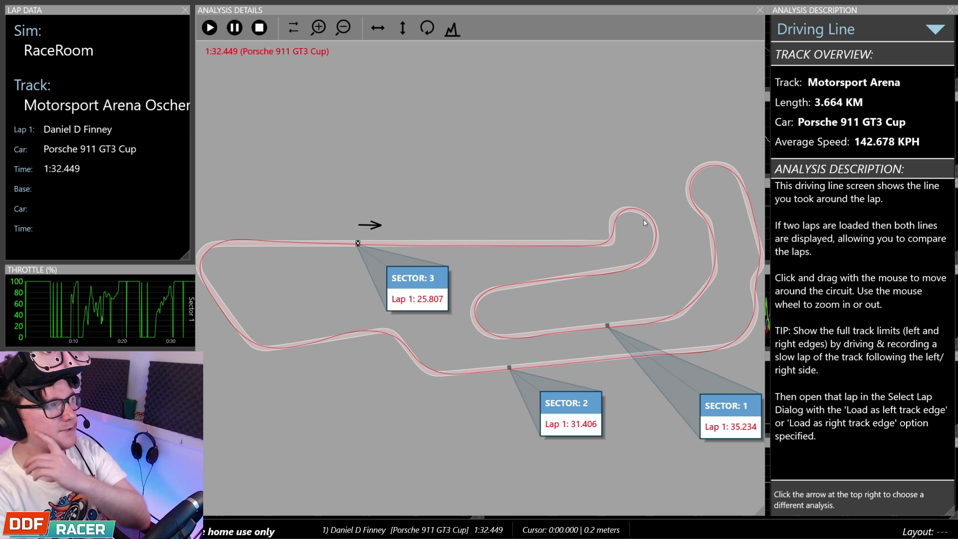
scroll(610, 241, "up", 5)
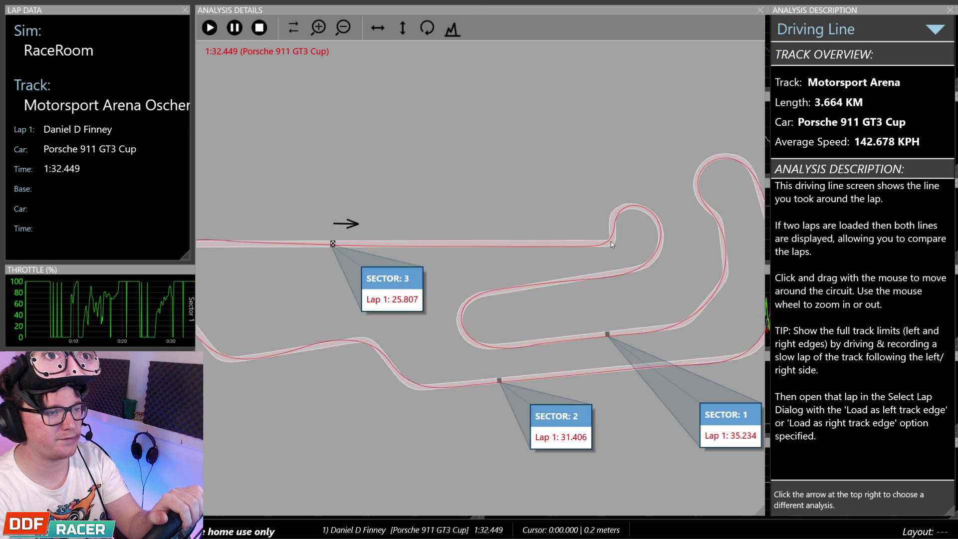
scroll(573, 277, "down", 2)
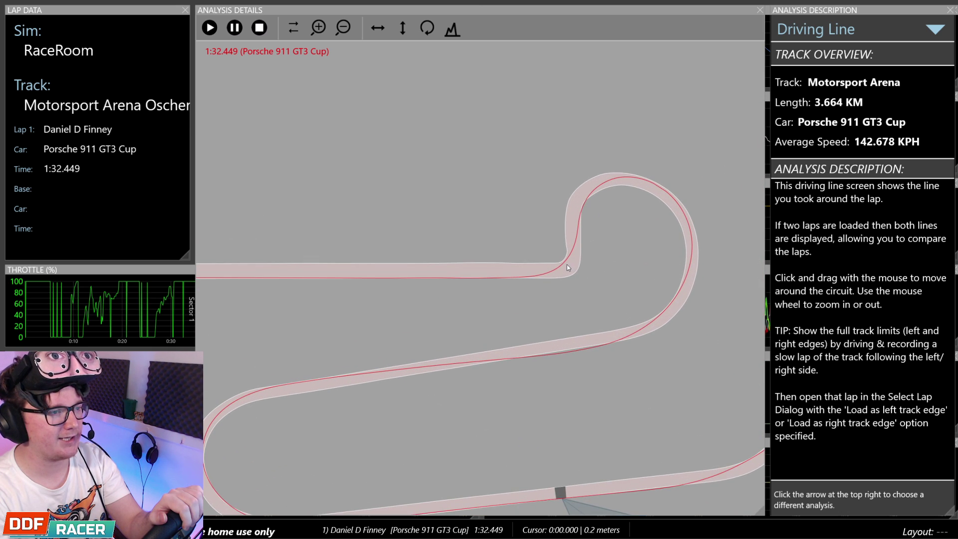
scroll(567, 264, "up", 3)
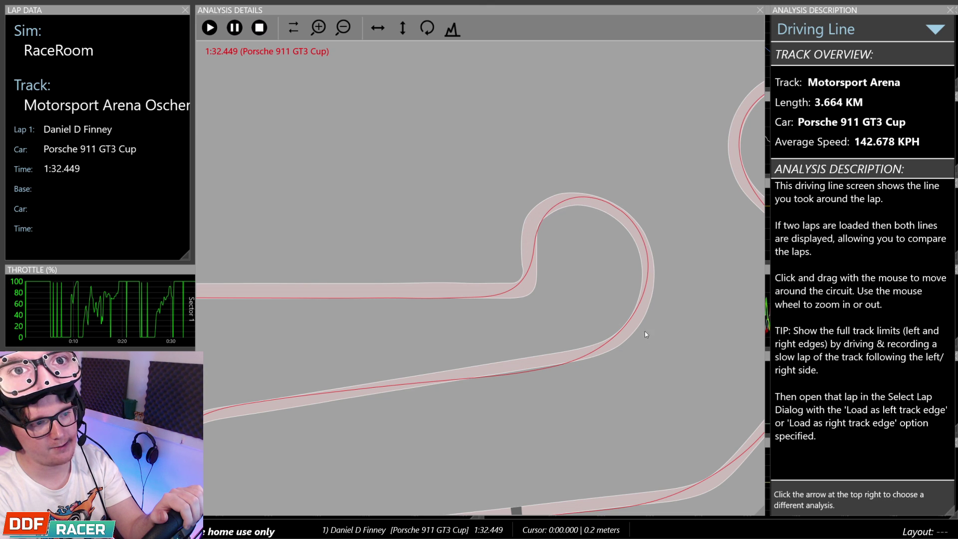
scroll(569, 319, "down", 2)
scroll(448, 388, "down", 3)
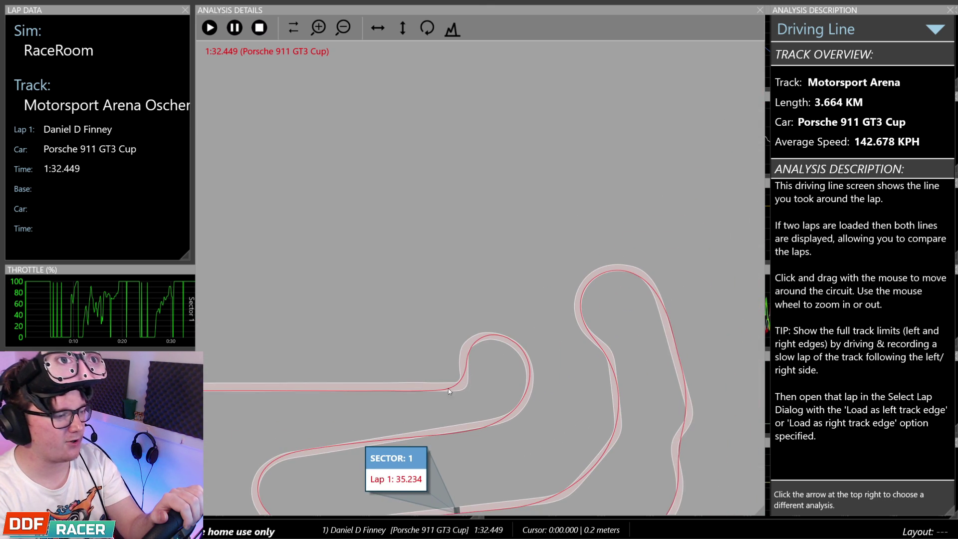
scroll(446, 293, "up", 5)
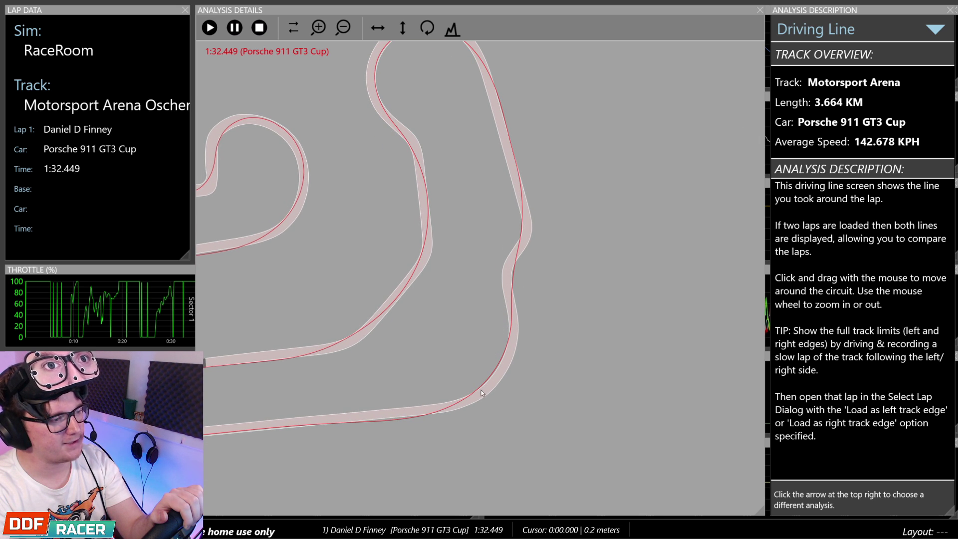
Pan the map past the sector 1 marker and start/finish to centre the final corner
left_click_drag(431, 351, 501, 332)
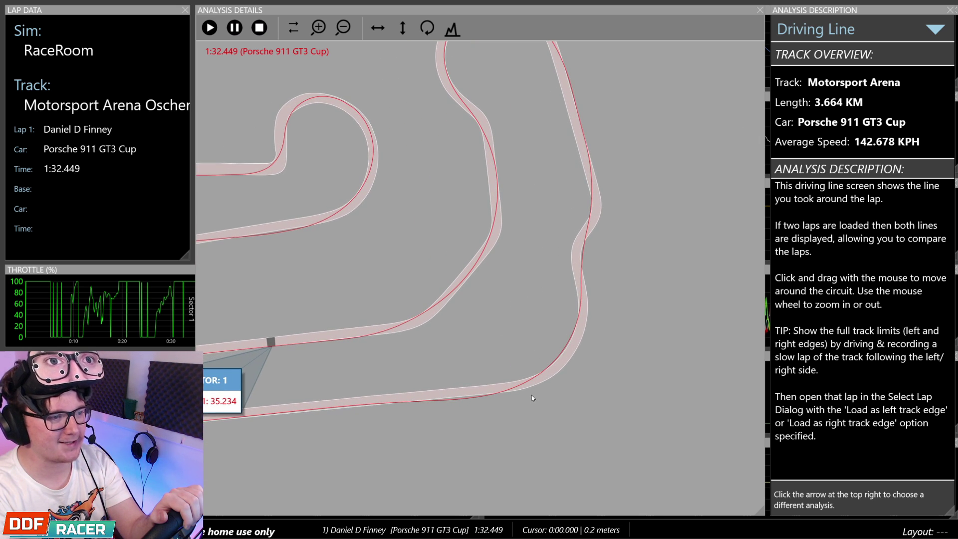
left_click_drag(531, 394, 652, 233)
left_click_drag(405, 163, 440, 245)
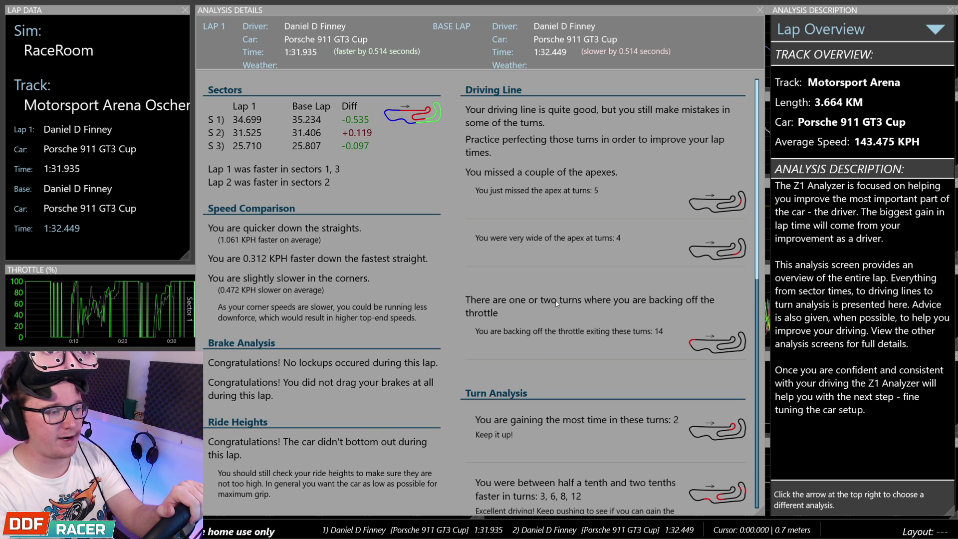
Read down the Lap Overview report, then switch to the Speed Comparison analysis
scroll(554, 304, "down", 5)
scroll(549, 255, "down", 1)
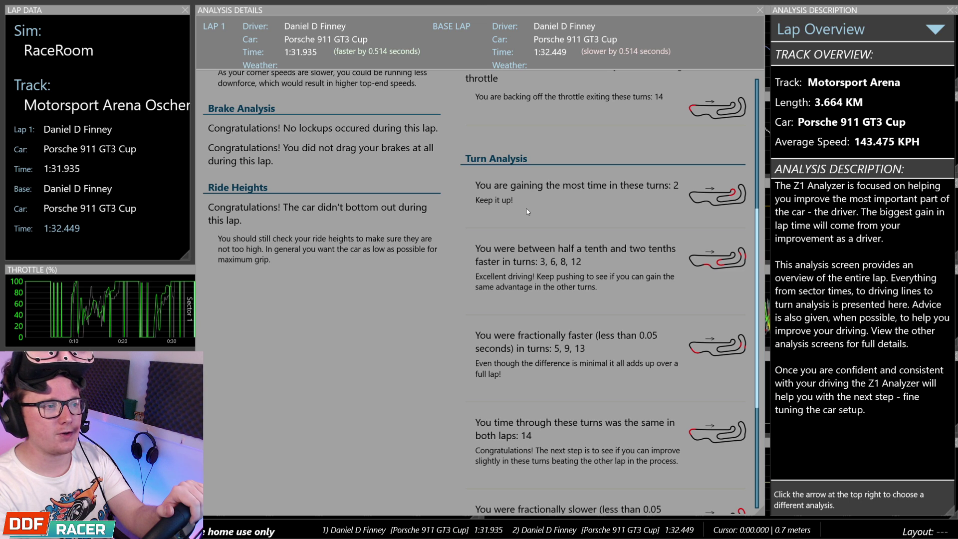
key("Down")
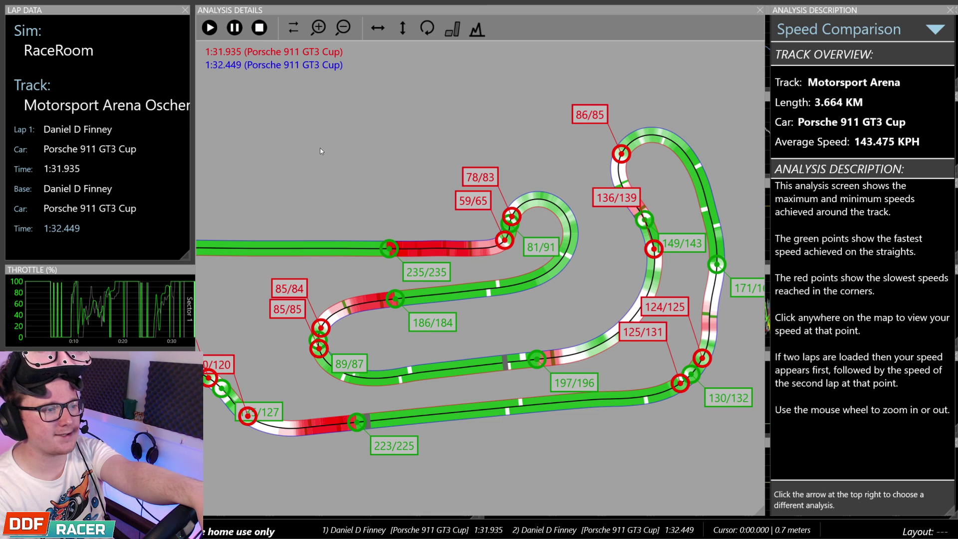
Zoom the speed map and pan past the hairpin and 186/184 reading to the 136/139 and 149/143 corners
scroll(552, 257, "up", 3)
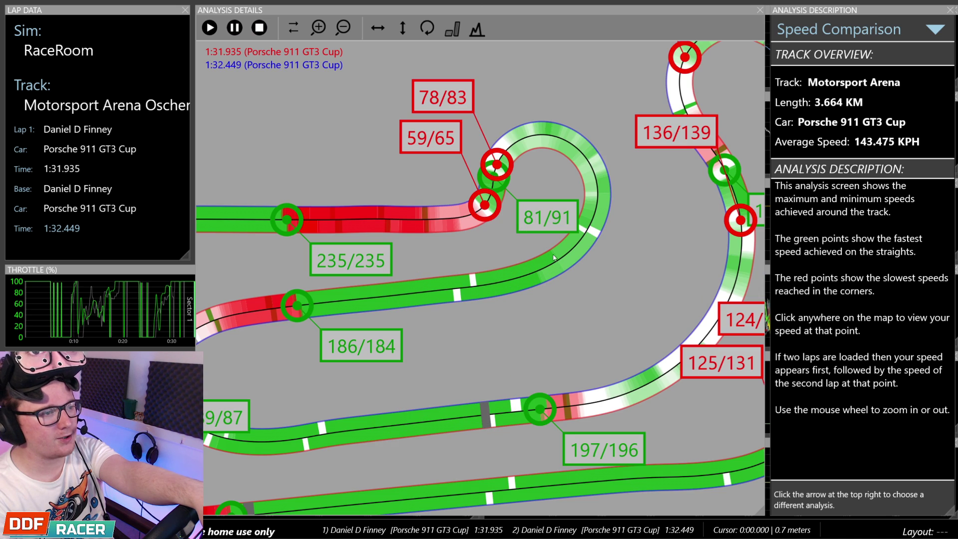
left_click_drag(547, 260, 600, 226)
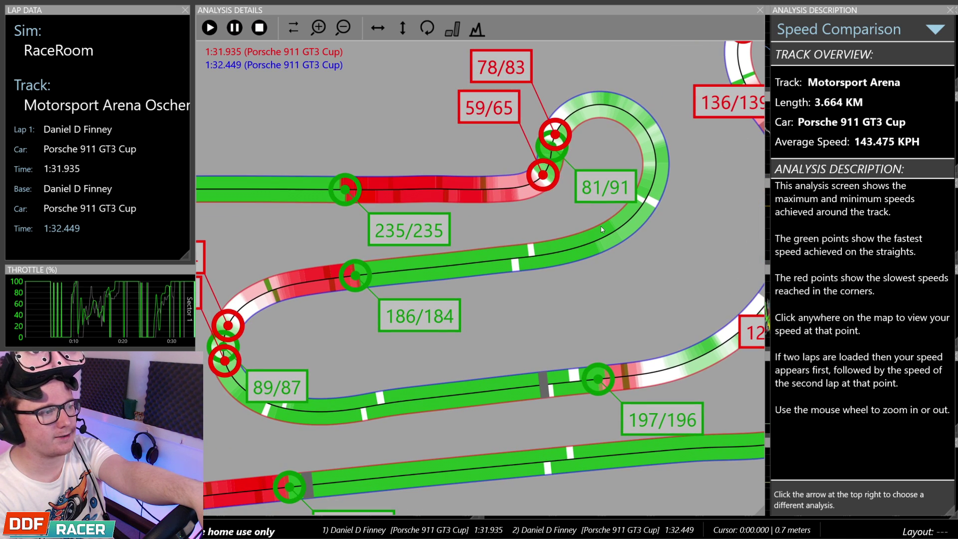
left_click_drag(543, 245, 615, 214)
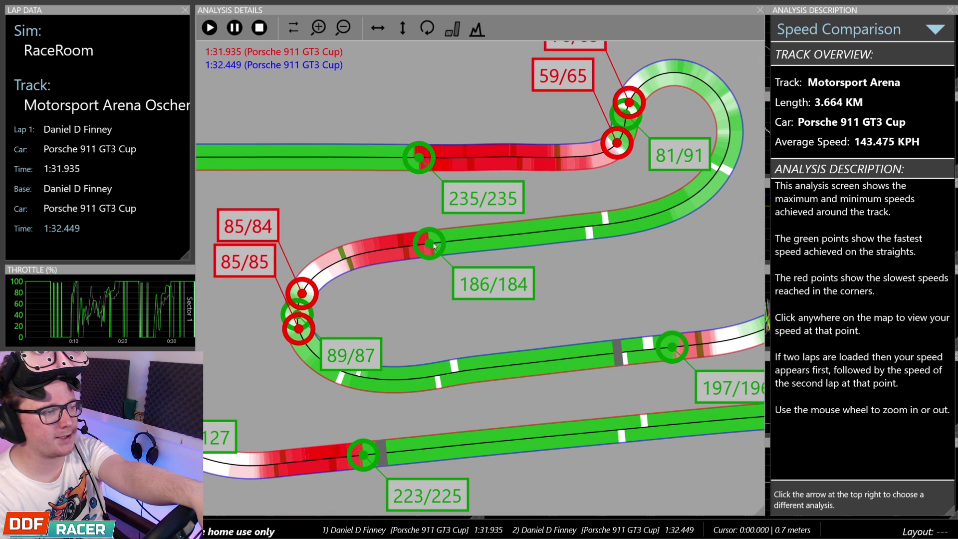
left_click_drag(439, 322, 372, 280)
left_click_drag(482, 242, 452, 276)
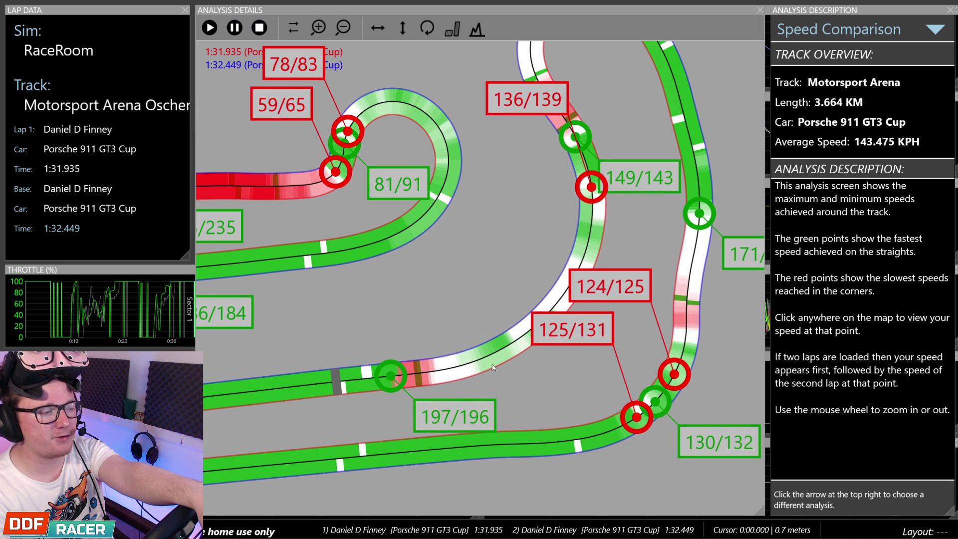
left_click_drag(503, 344, 436, 498)
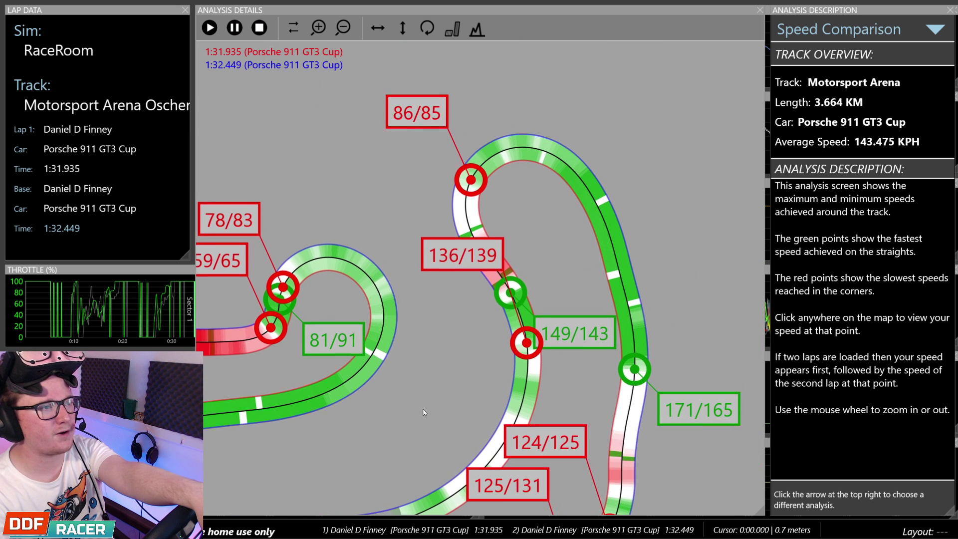
left_click_drag(453, 366, 439, 282)
scroll(440, 282, "down", 3)
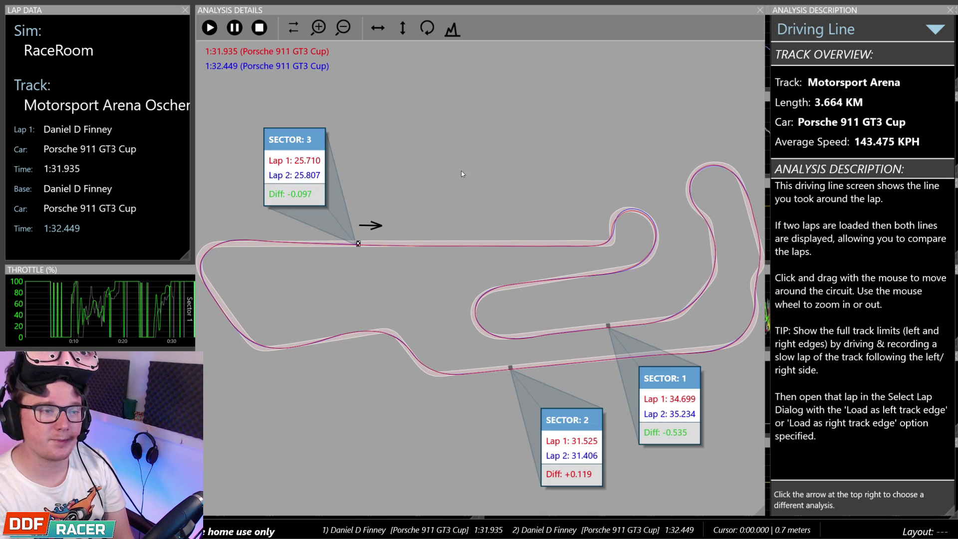
Zoom the Driving Line map onto the hairpin, centred with the Sector 1 box below
scroll(599, 250, "up", 5)
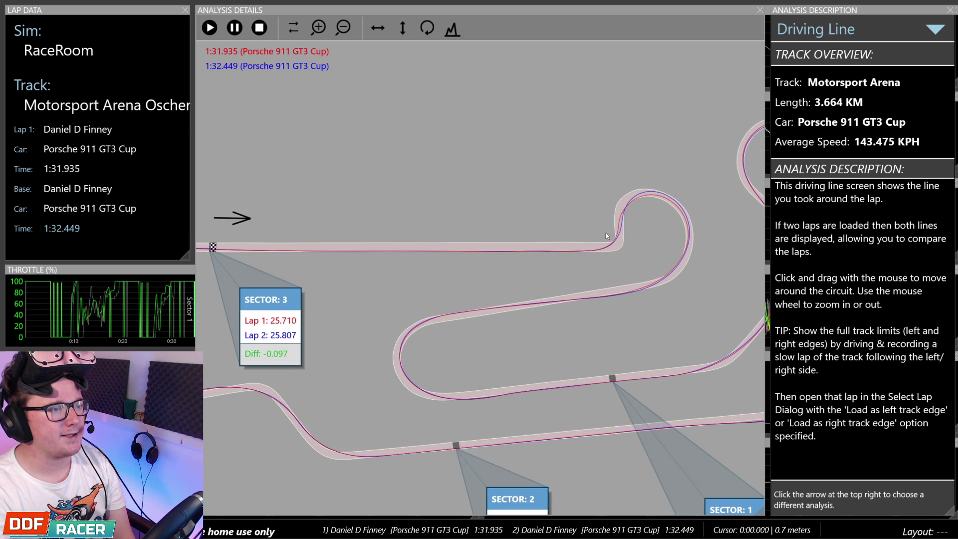
left_click_drag(575, 195, 448, 154)
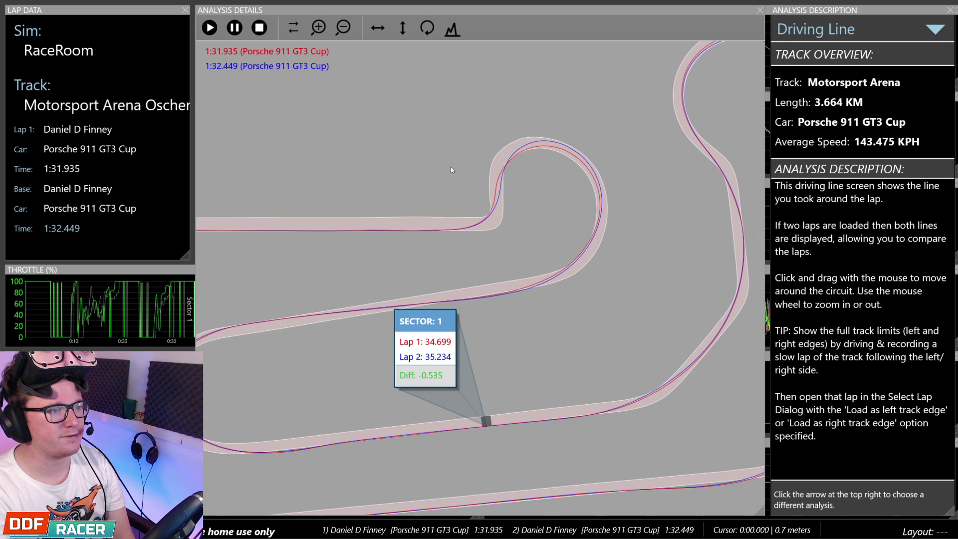
scroll(452, 170, "up", 3)
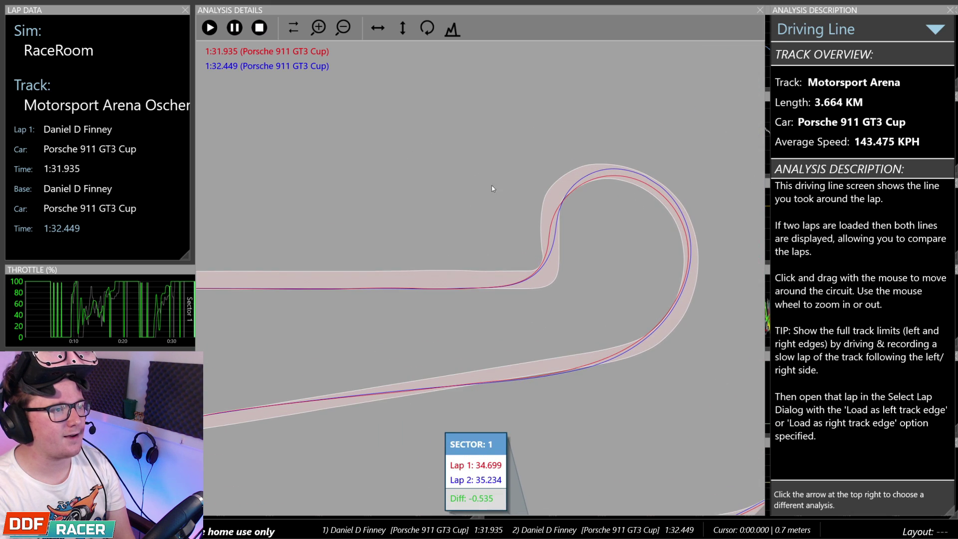
left_click_drag(567, 232, 430, 199)
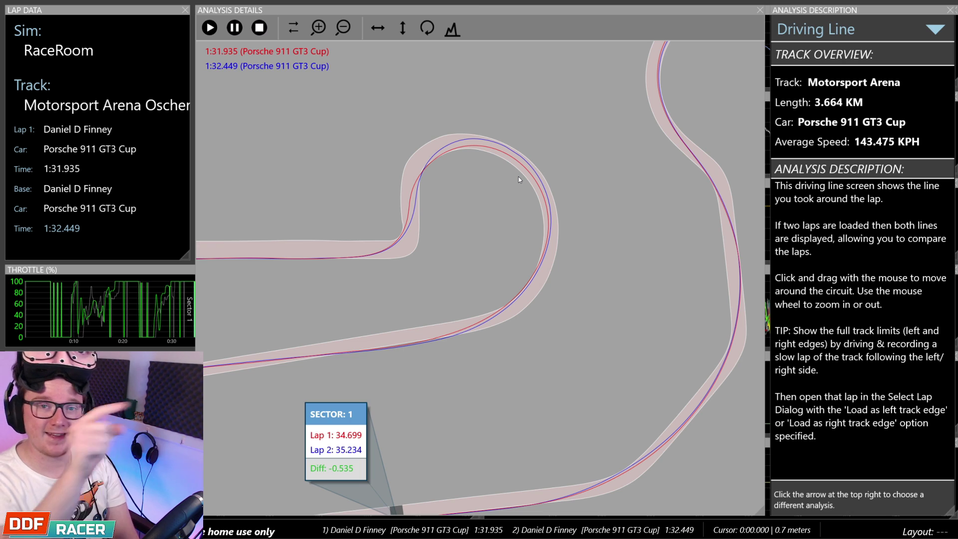
scroll(404, 186, "up", 3)
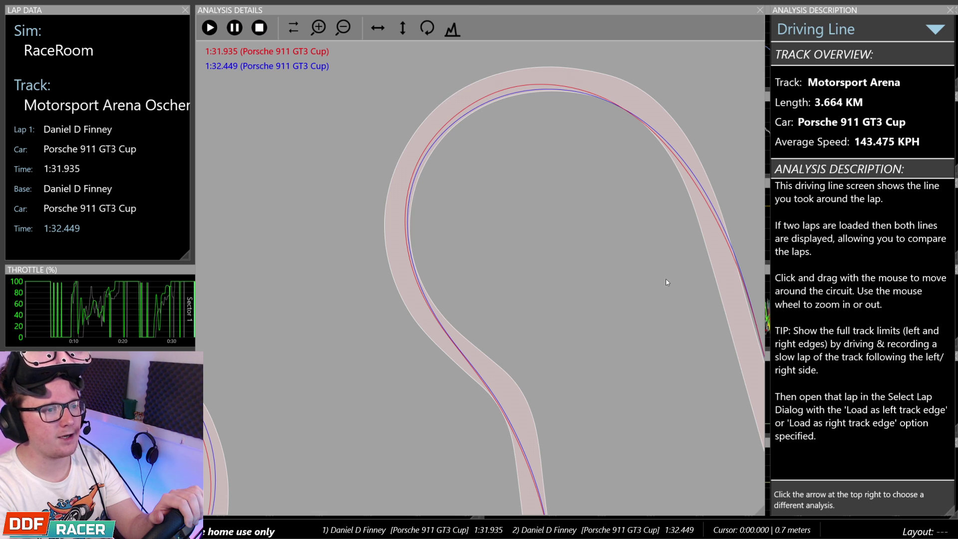
Pan the Driving Line map to follow both laps from the hairpin through the S-bend
left_click_drag(540, 113, 426, 149)
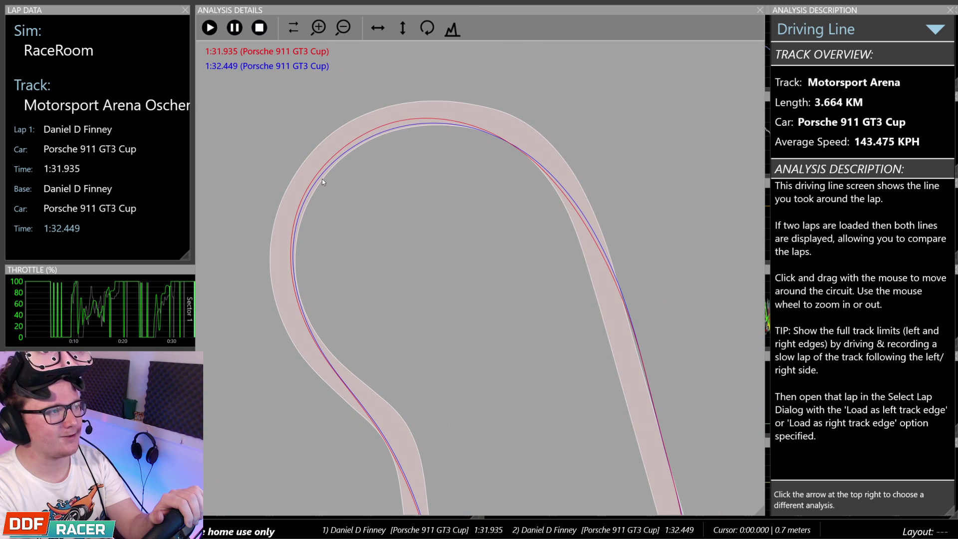
left_click_drag(612, 303, 605, 146)
left_click_drag(593, 248, 613, 185)
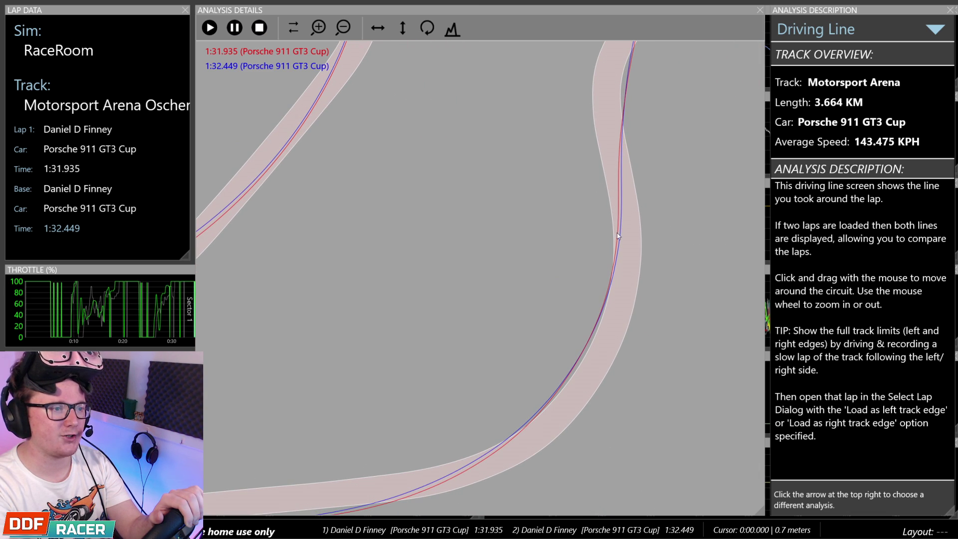
left_click_drag(603, 274, 616, 205)
left_click_drag(532, 300, 671, 218)
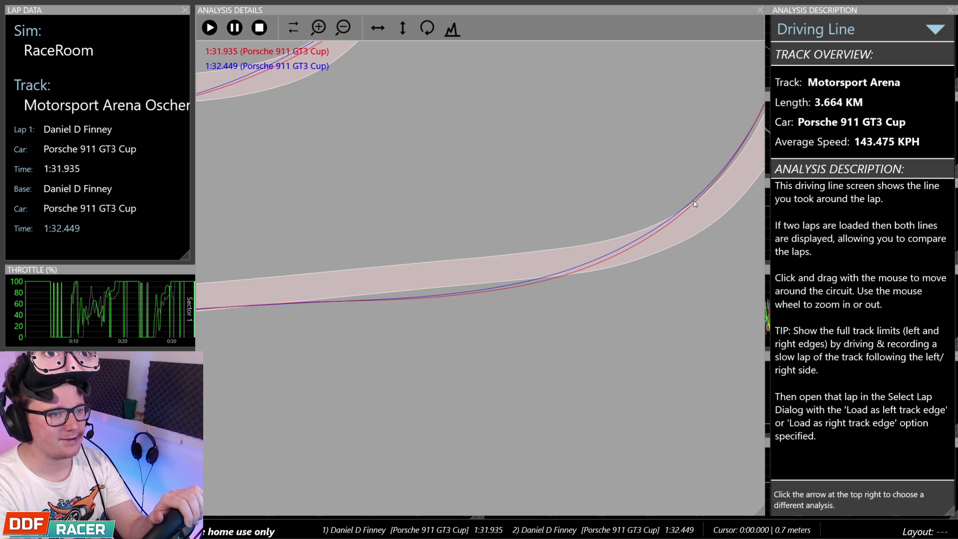
left_click_drag(694, 202, 556, 266)
left_click_drag(744, 306, 420, 367)
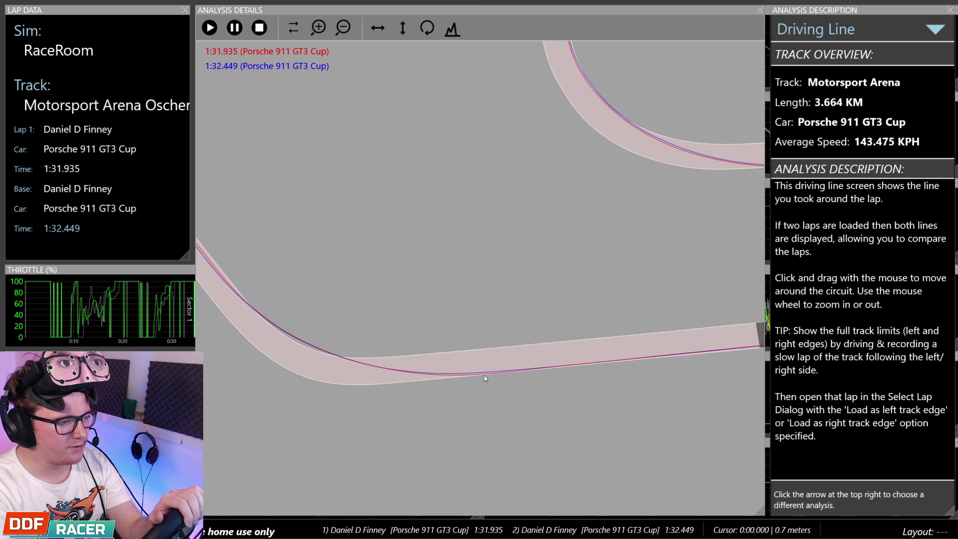
left_click_drag(386, 368, 577, 380)
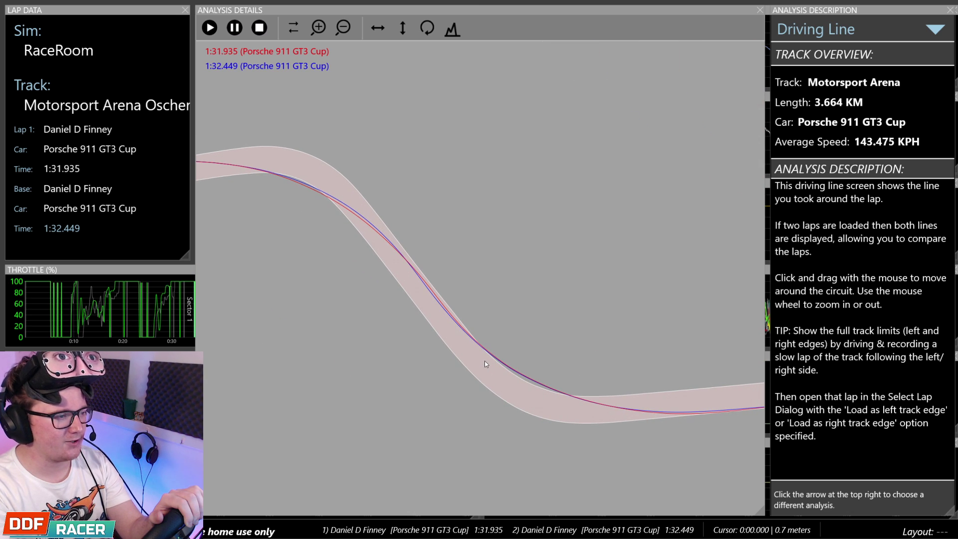
left_click_drag(433, 298, 626, 335)
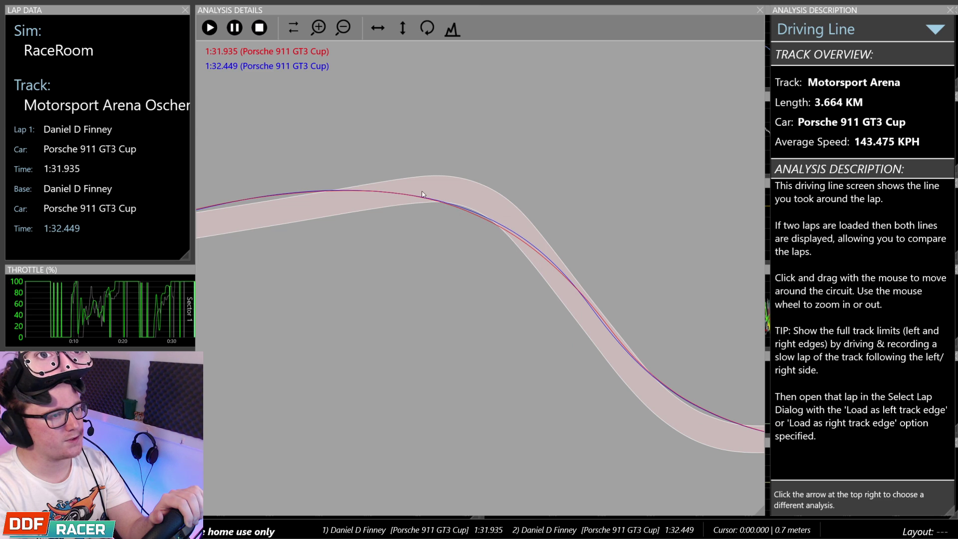
left_click_drag(422, 194, 313, 267)
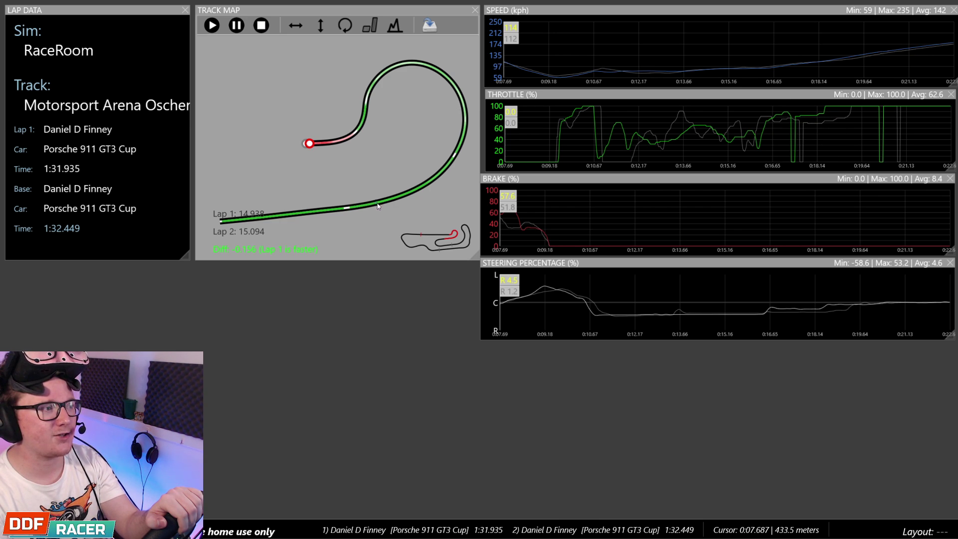
left_click_drag(783, 137, 867, 142)
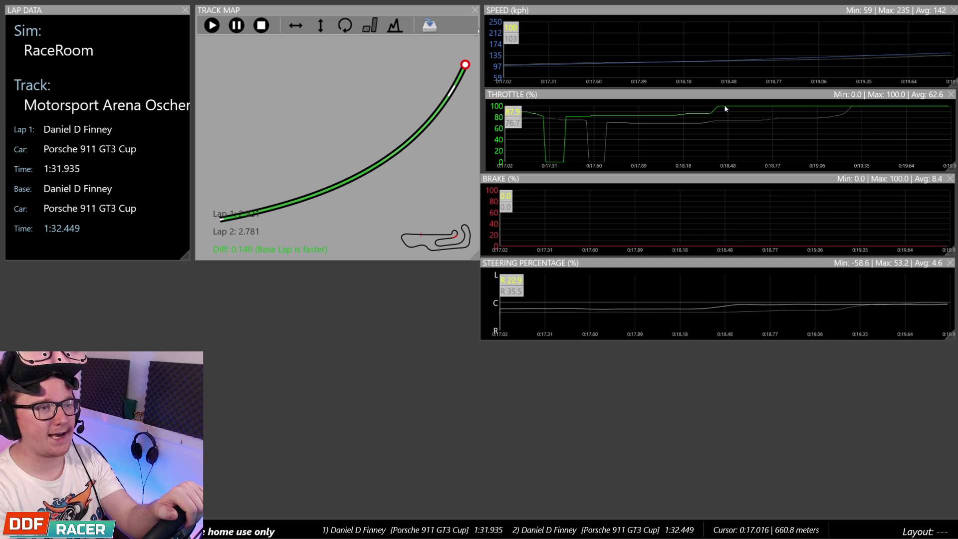
double_click(662, 155)
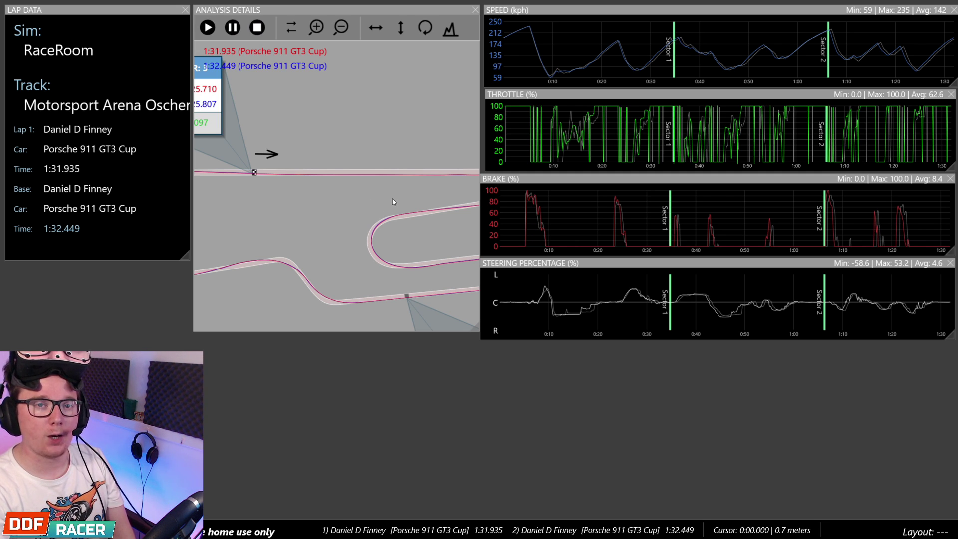
scroll(365, 202, "down", 2)
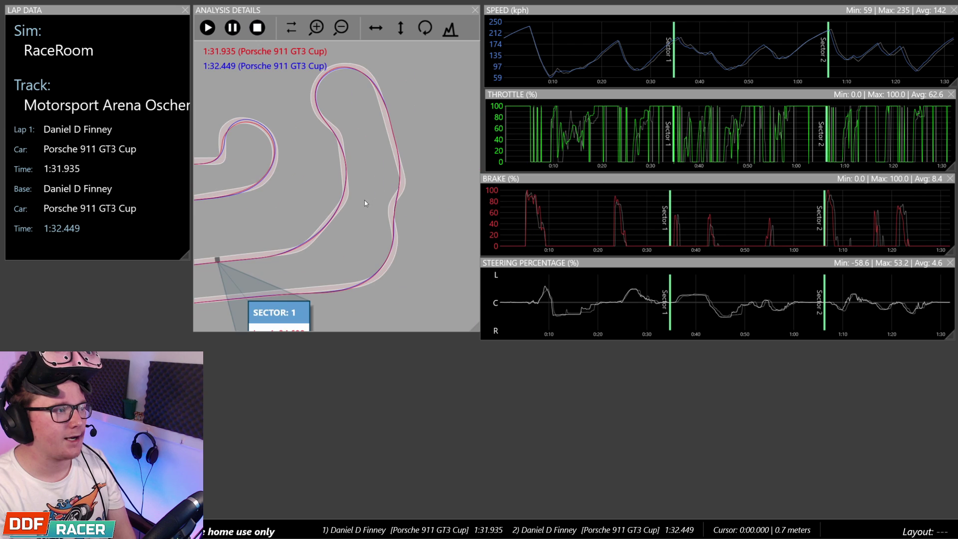
scroll(318, 181, "up", 3)
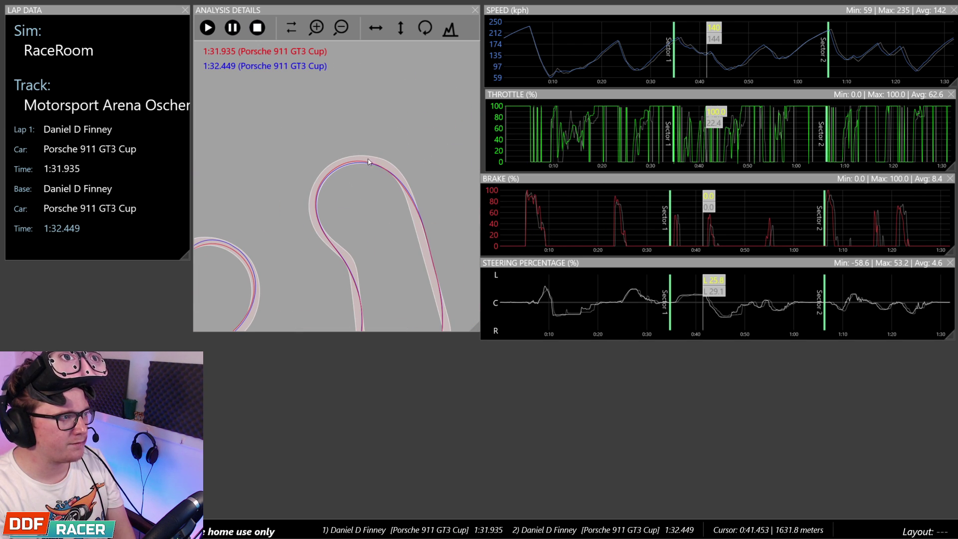
left_click_drag(370, 228, 445, 145)
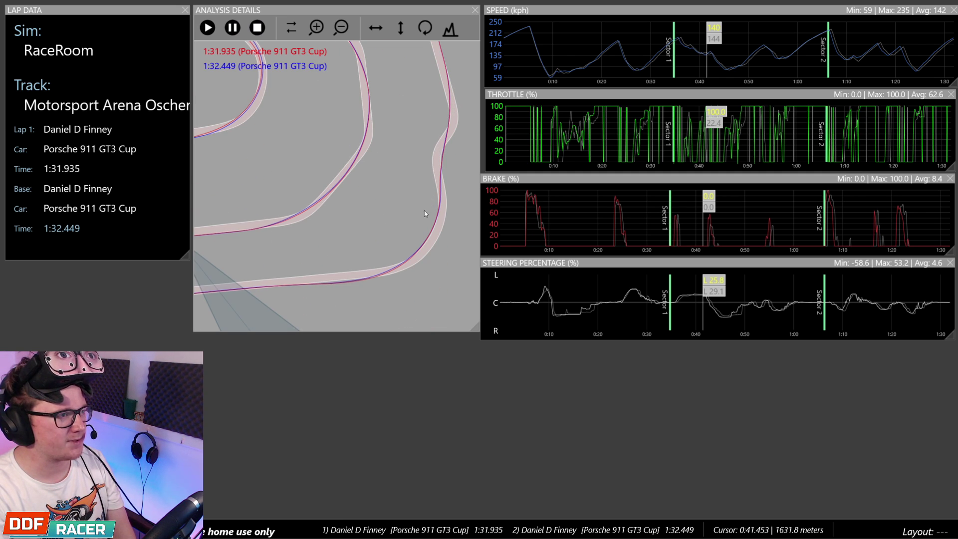
left_click_drag(376, 255, 307, 224)
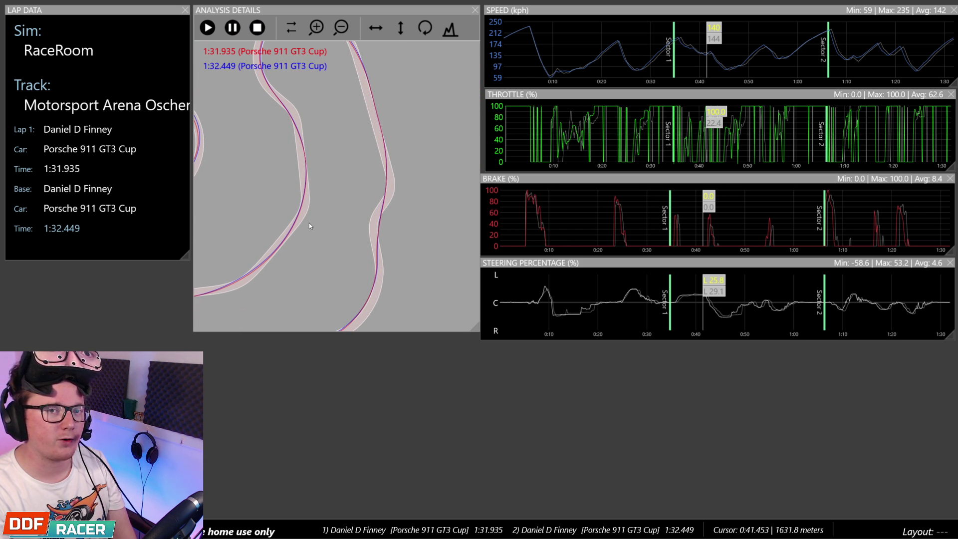
mouse_move(309, 225)
left_mouse_down()
mouse_move(321, 235)
mouse_move(301, 219)
mouse_move(428, 191)
left_mouse_up()
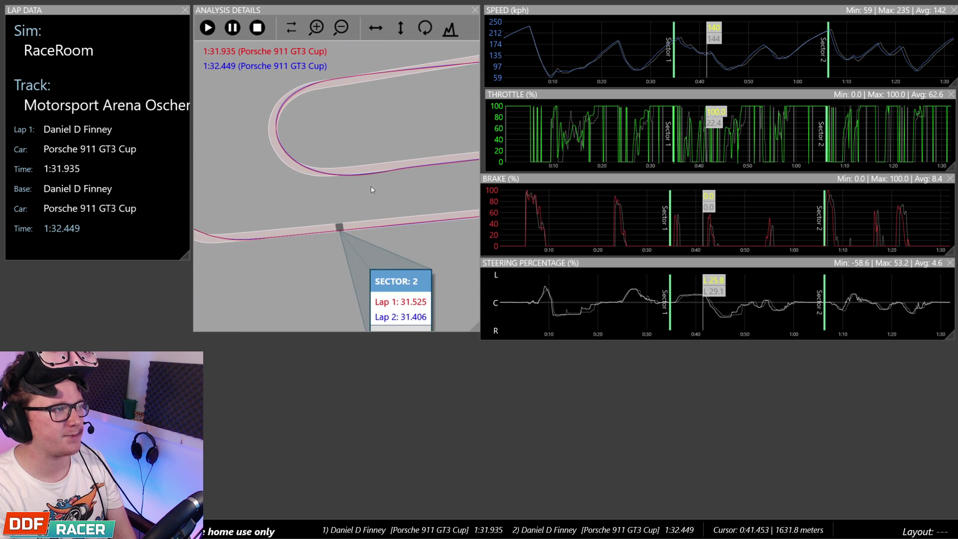
left_click_drag(370, 189, 351, 205)
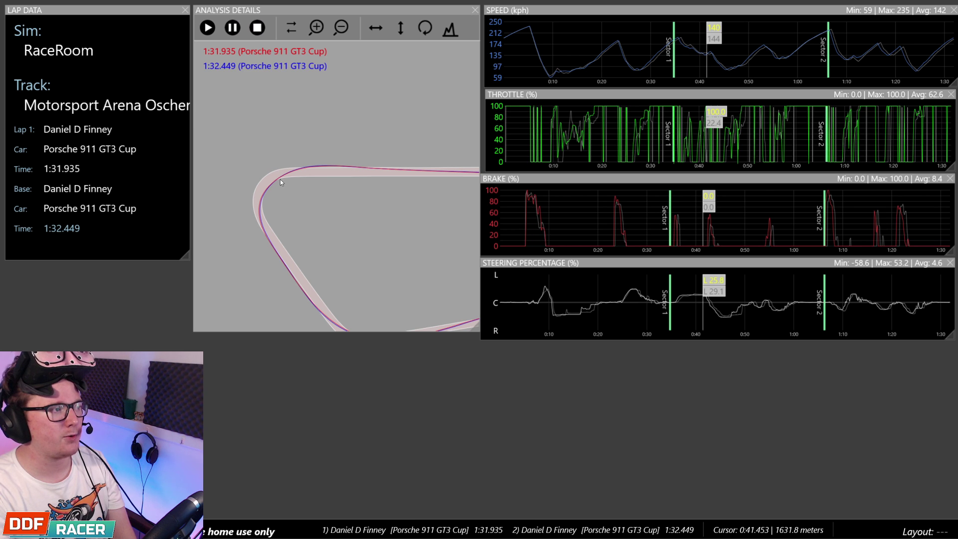
left_click_drag(291, 198, 265, 191)
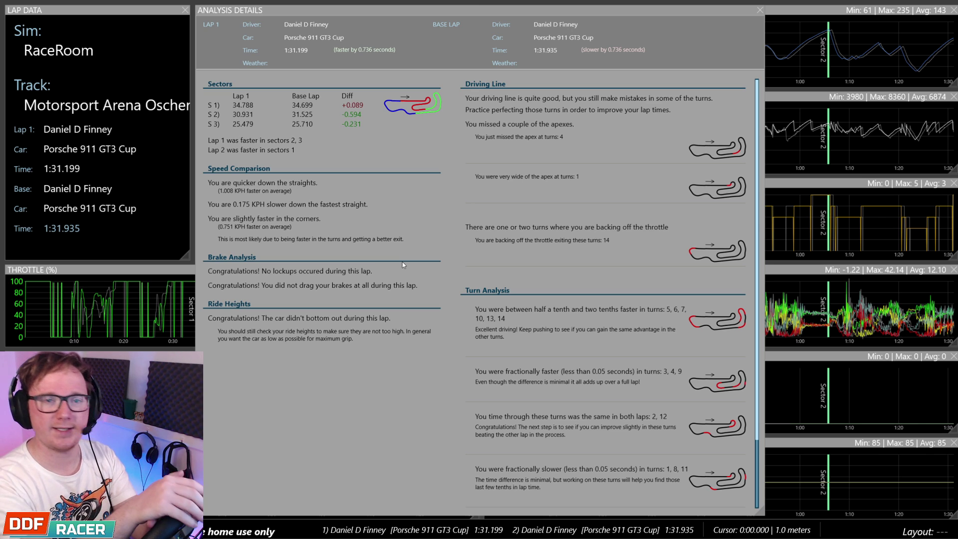
Scroll down the Analysis Details report to the turn-by-turn gains for the 1:31.199 lap
scroll(512, 282, "down", 1)
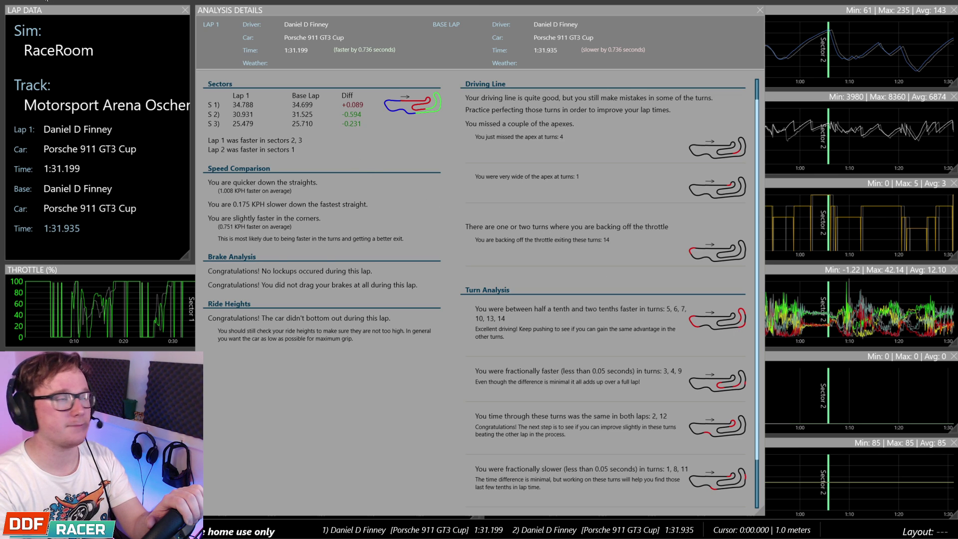
Switch to the Speed Comparison map and inspect the 143/136, 101/101 and 87/85 corner speeds
left_click(358, 164)
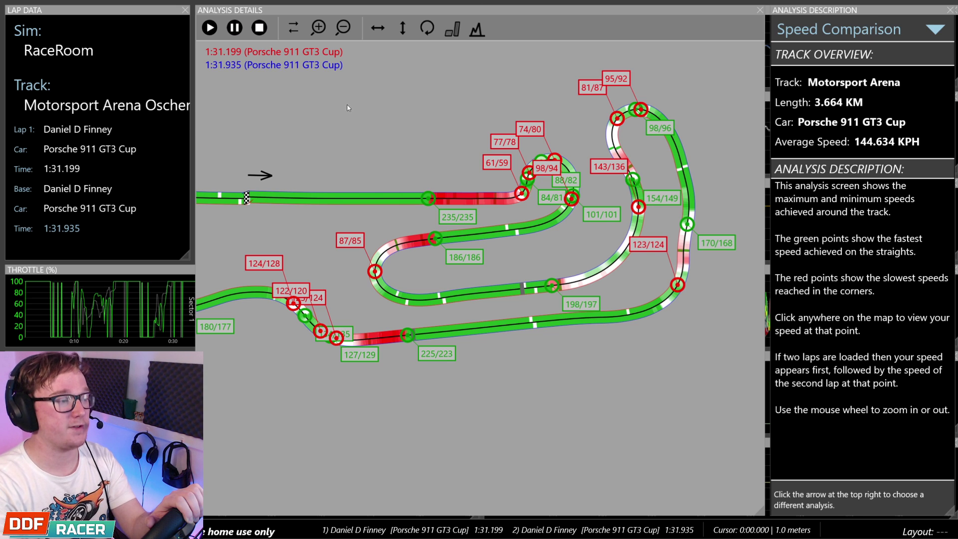
scroll(391, 132, "up", 3)
left_click_drag(511, 181, 381, 181)
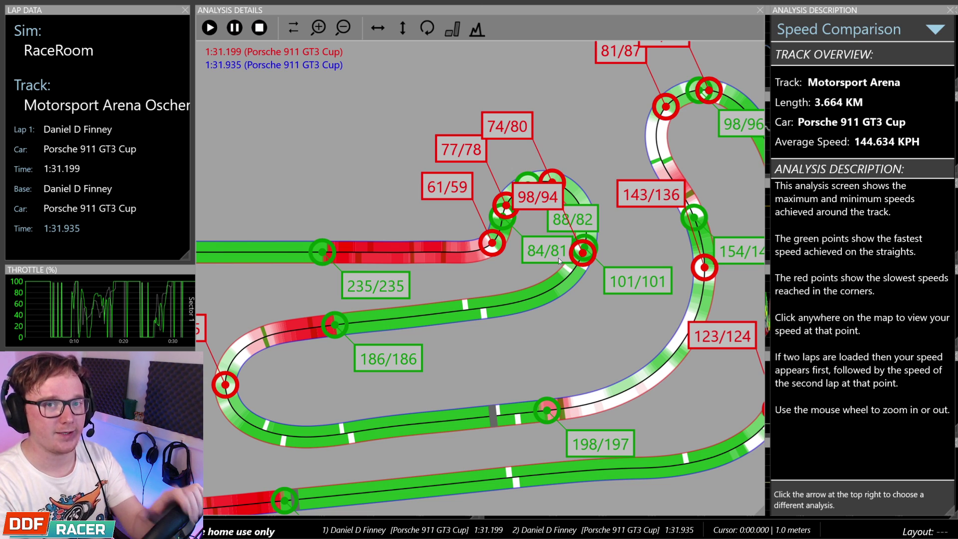
left_click_drag(558, 258, 524, 293)
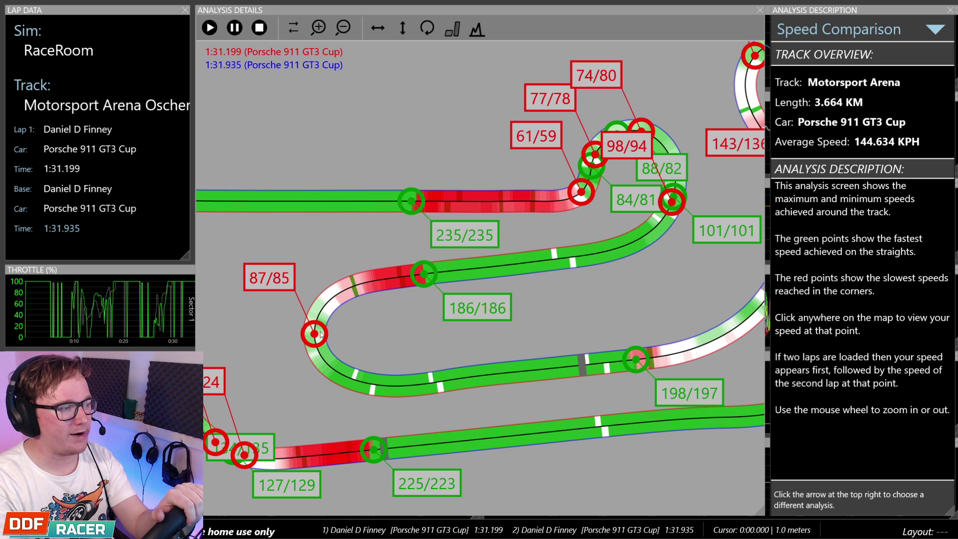
left_click_drag(388, 347, 291, 278)
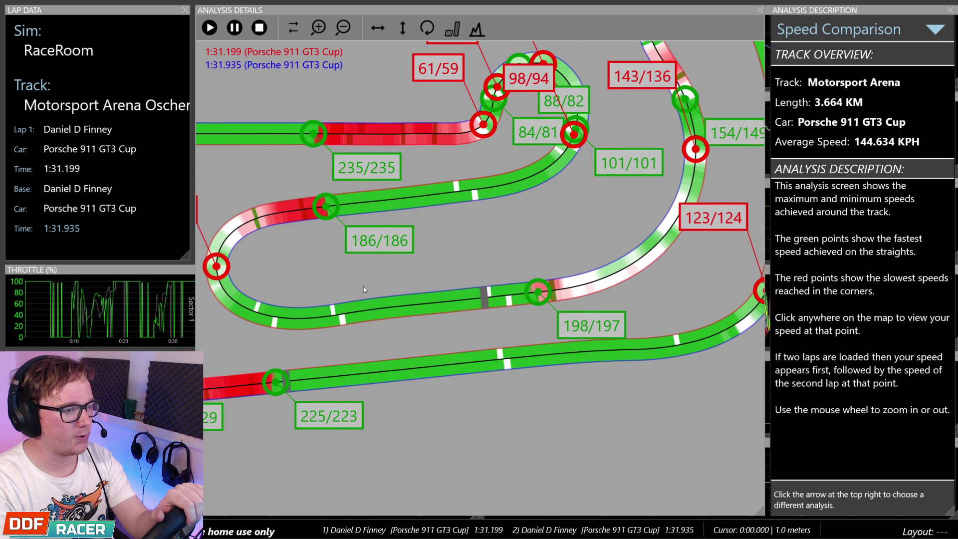
left_click_drag(262, 312, 340, 306)
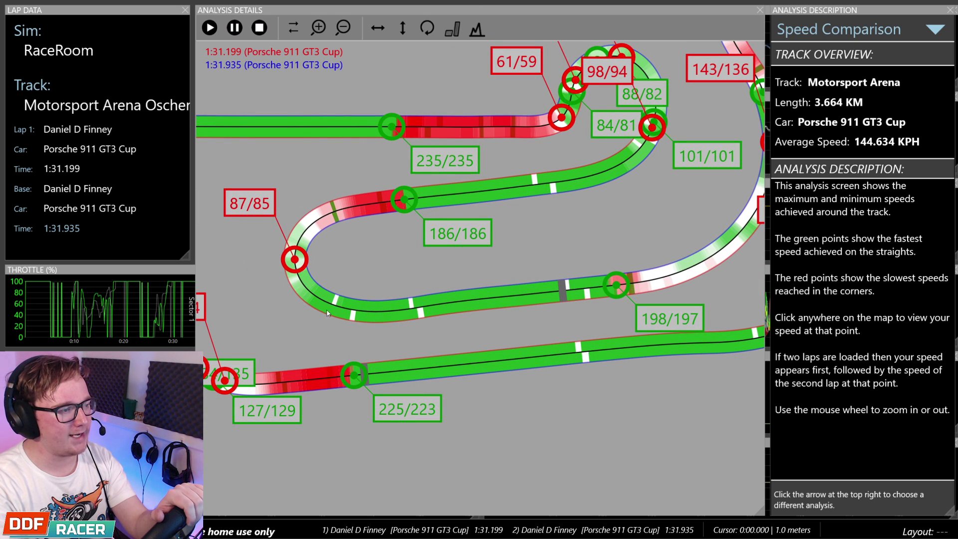
left_click_drag(474, 289, 370, 266)
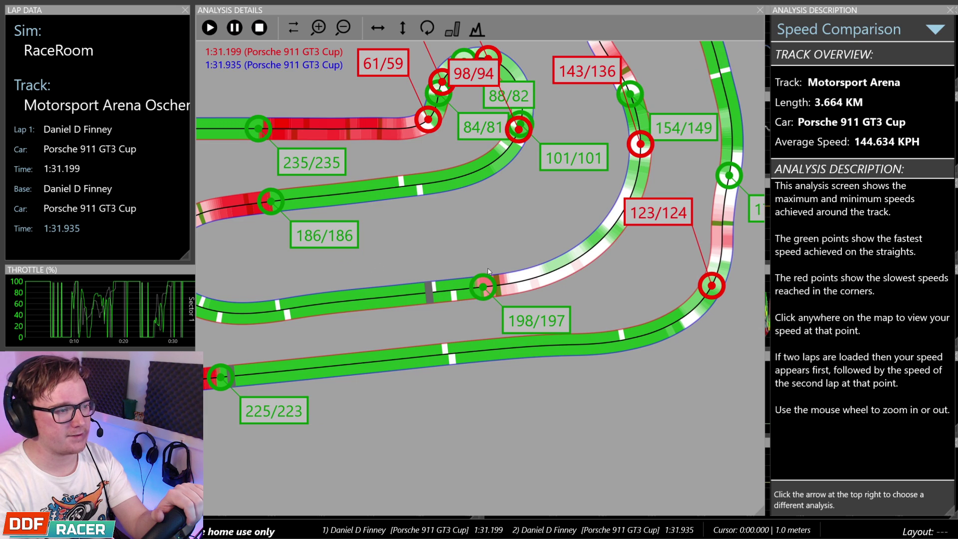
Pan around the remaining corners comparing speeds like 123/124, 95/92, 198/197 and 235/235
left_click_drag(489, 272, 477, 328)
left_click_drag(519, 258, 501, 355)
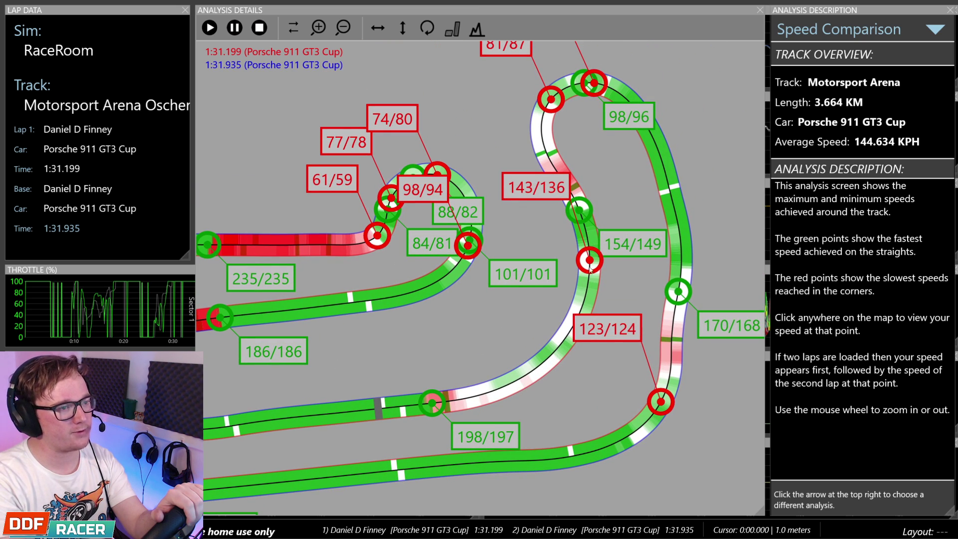
left_click_drag(582, 224, 527, 344)
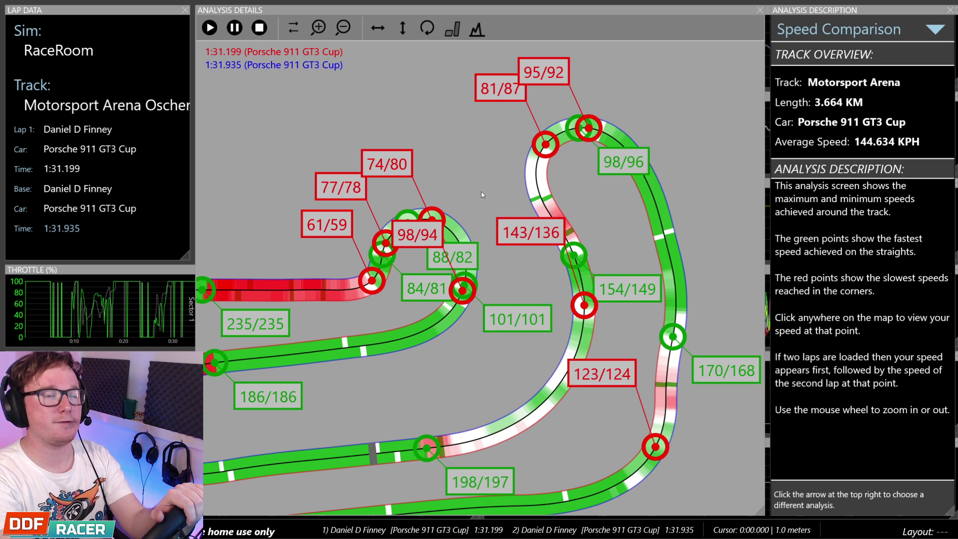
left_click_drag(477, 176, 471, 221)
left_click_drag(622, 409, 645, 243)
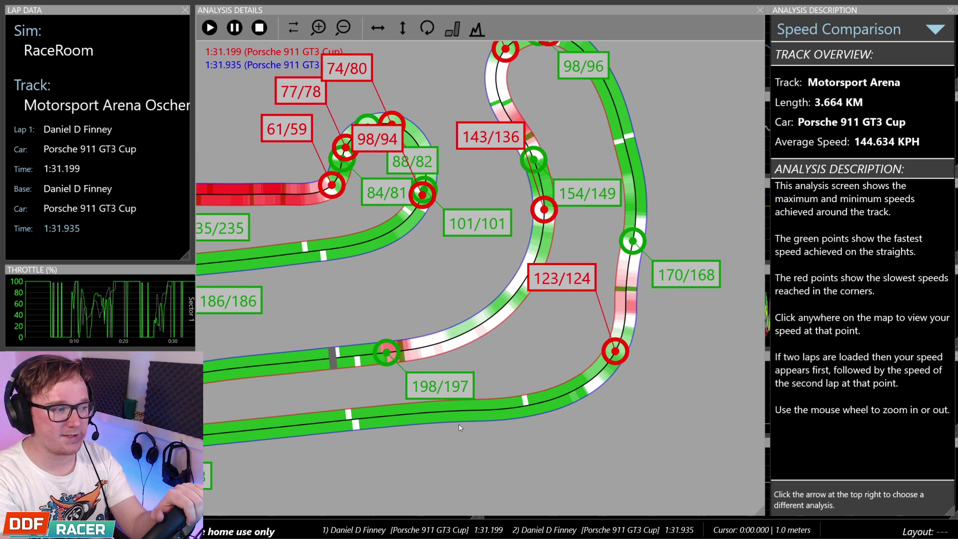
left_click_drag(308, 472, 507, 415)
left_click_drag(334, 395, 477, 375)
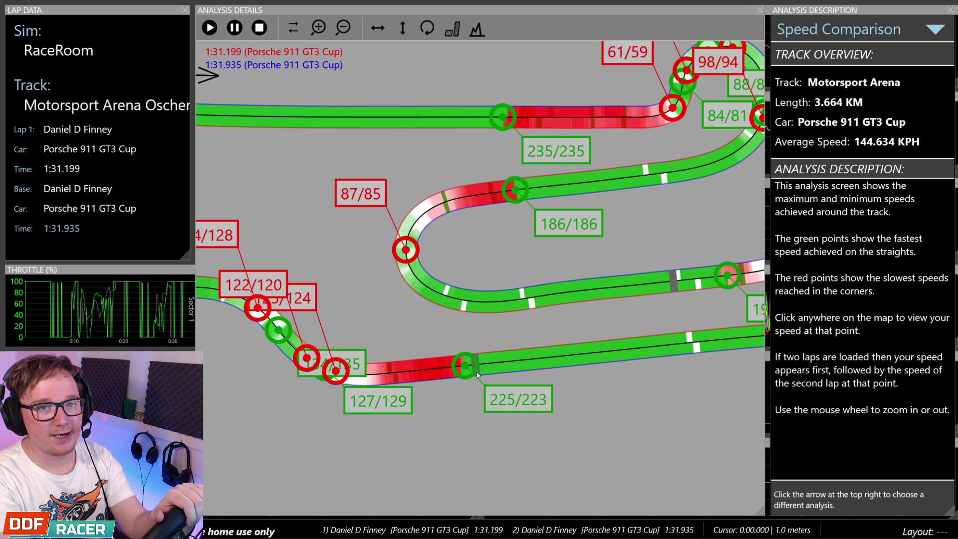
left_click_drag(207, 401, 505, 370)
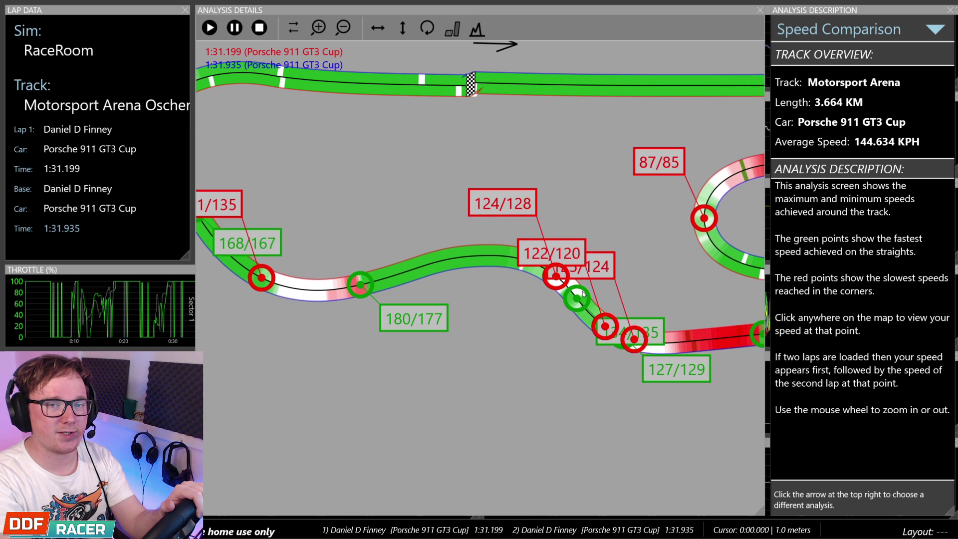
left_click_drag(525, 340, 631, 355)
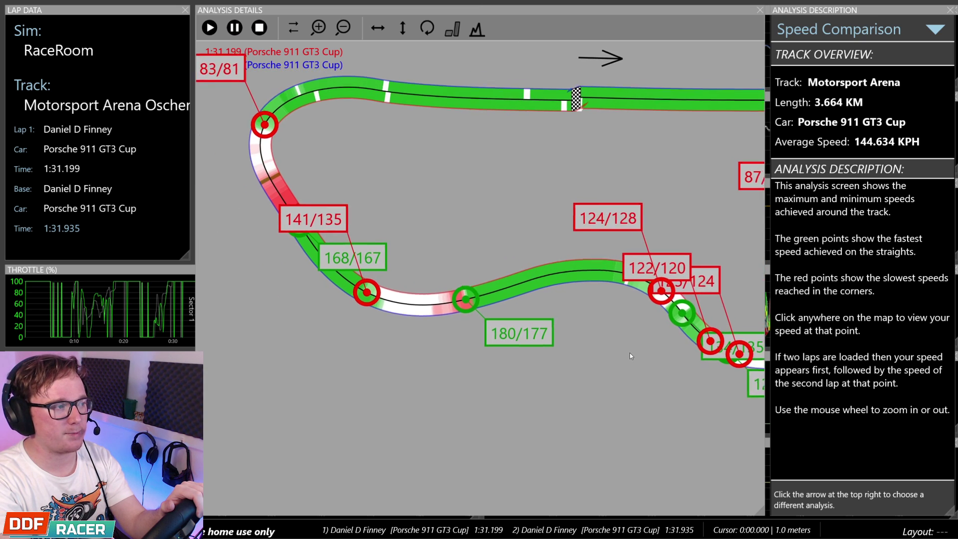
left_click_drag(397, 314, 490, 364)
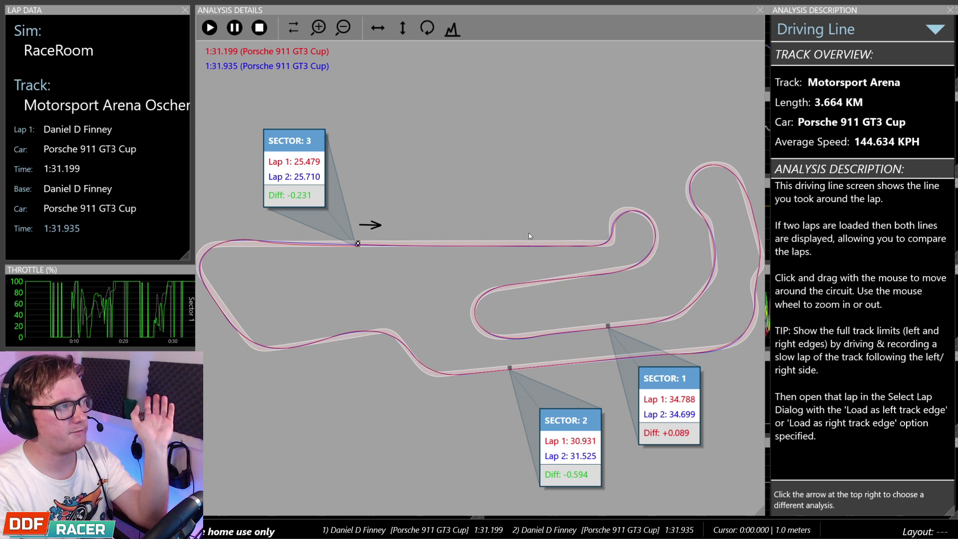
Zoom the driving-line comparison in and out to frame the circuit
scroll(581, 218, "up", 2)
scroll(455, 166, "down", 2)
scroll(474, 159, "up", 2)
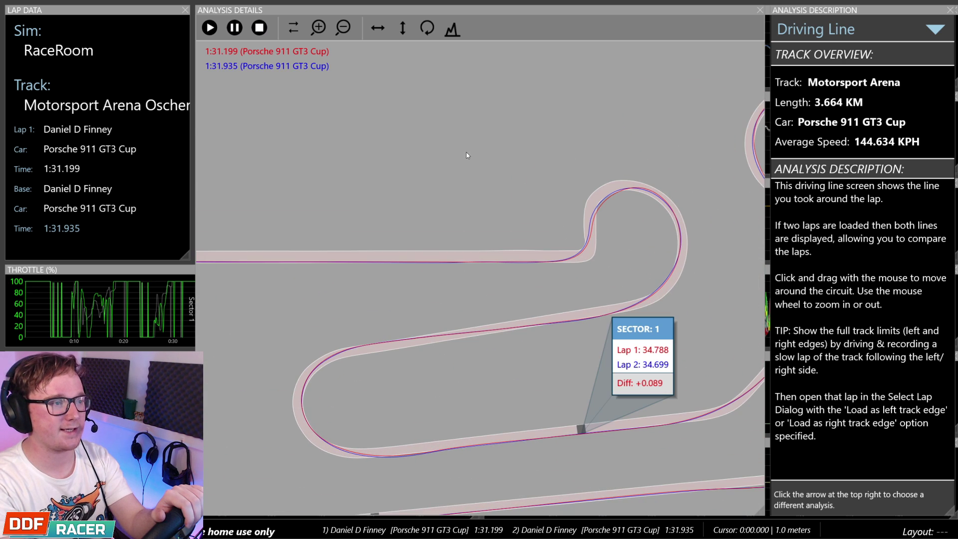
scroll(442, 161, "up", 1)
scroll(474, 175, "up", 2)
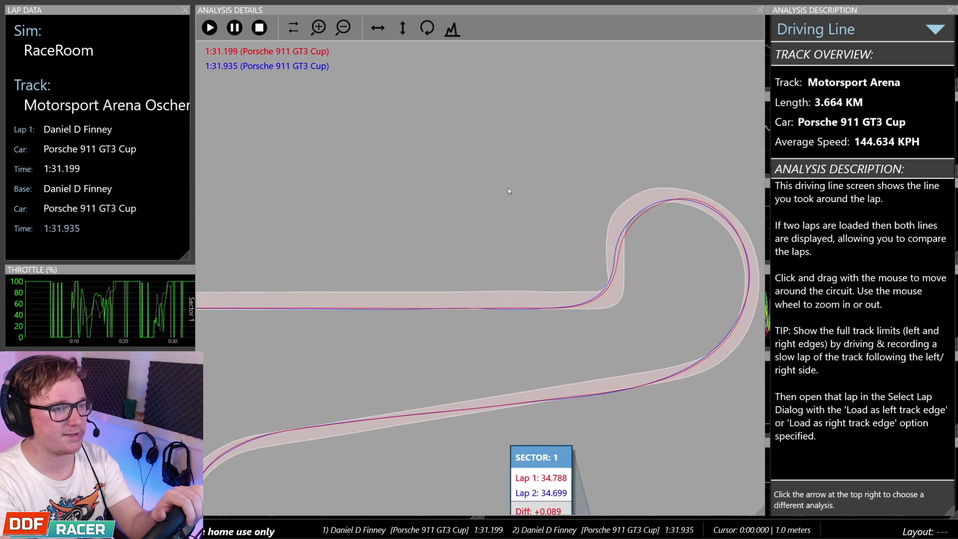
scroll(547, 210, "up", 1)
scroll(520, 209, "down", 1)
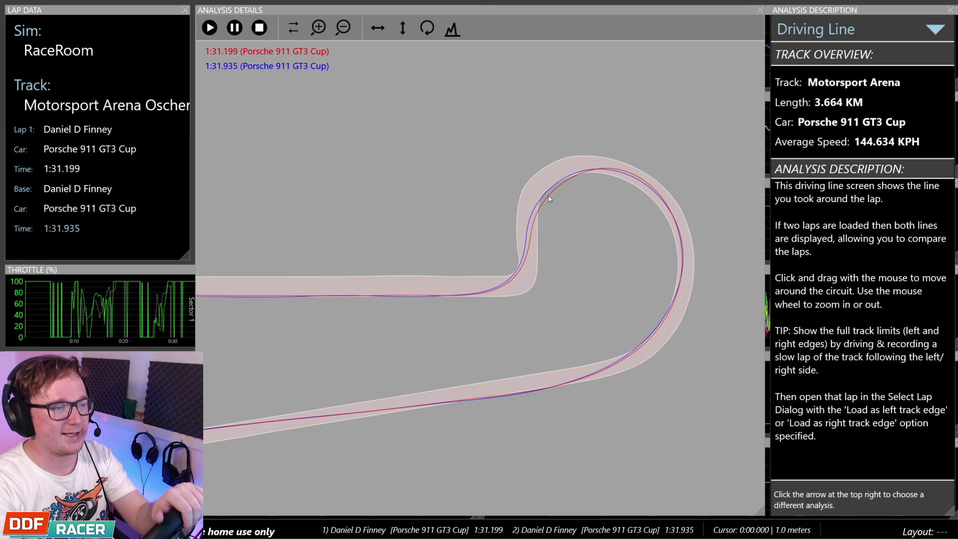
Pan the driving-line map past the top hairpin and lower straight to the Sector 1 and 2 splits
left_click_drag(539, 330, 215, 235)
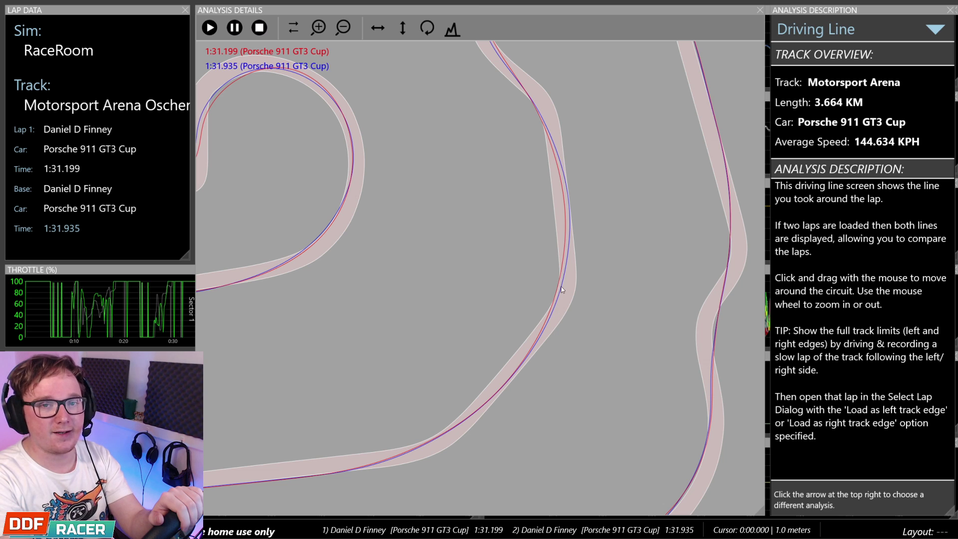
left_click_drag(494, 264, 474, 450)
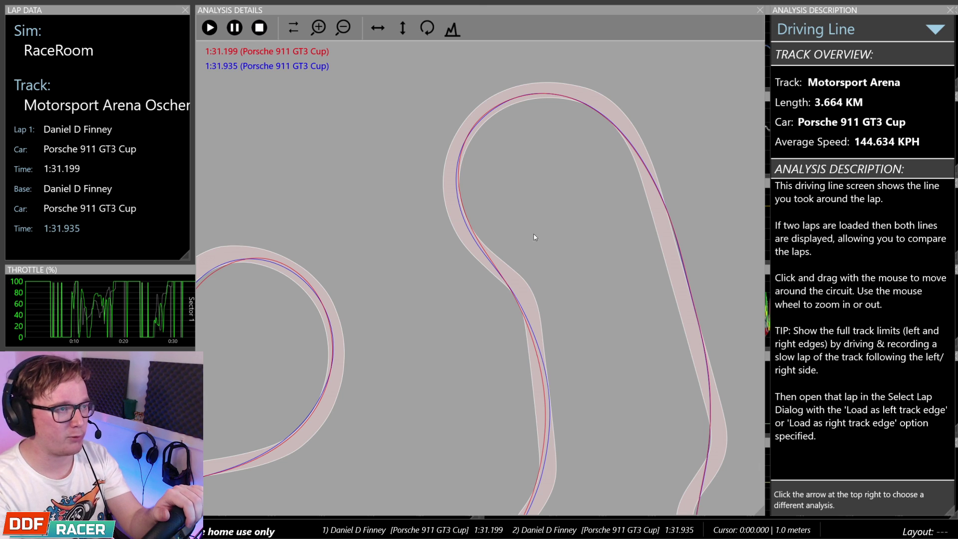
left_click_drag(595, 315, 523, 45)
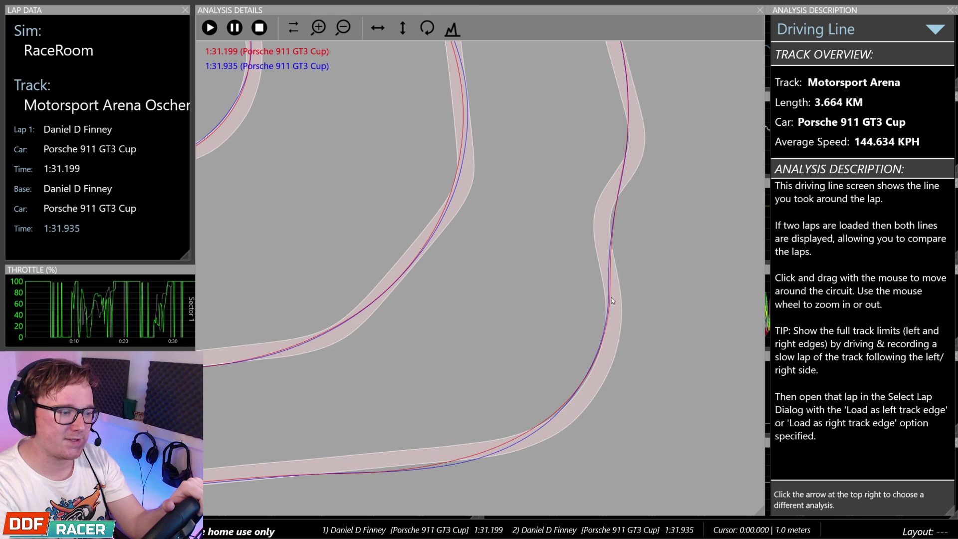
left_click_drag(443, 447, 608, 238)
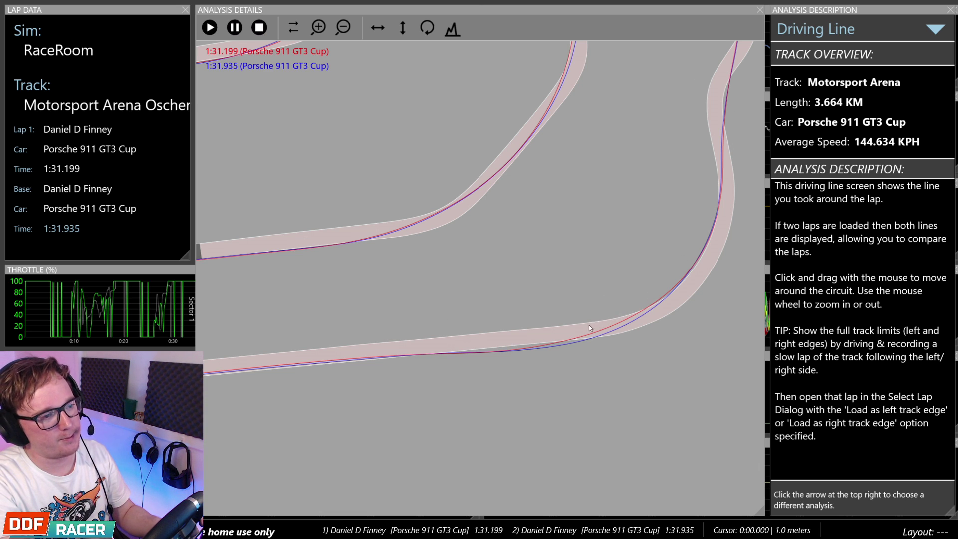
left_click_drag(589, 325, 663, 245)
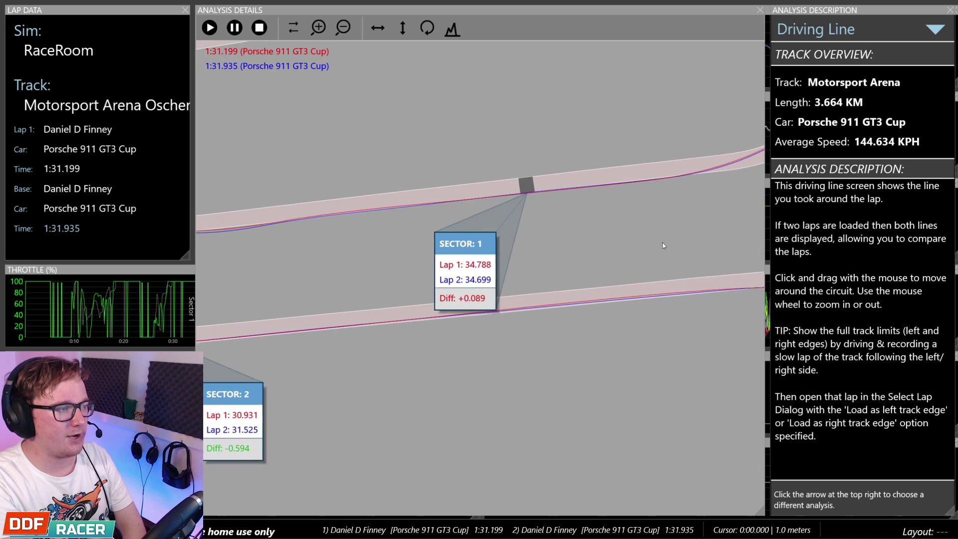
scroll(427, 254, "down", 5)
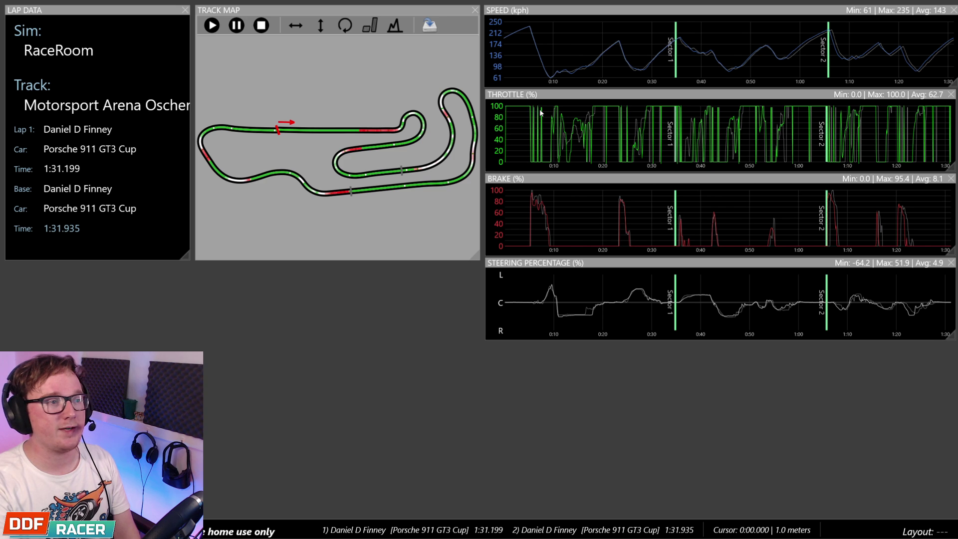
Zoom the traces to about 0:02.6–0:22 and read both laps' braking values at 0:06.718
scroll(546, 137, "up", 5)
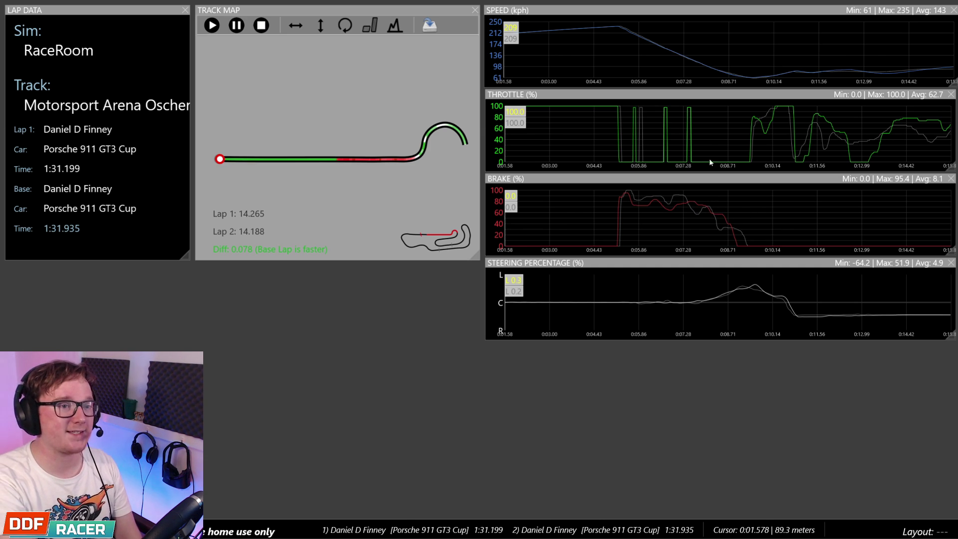
left_click_drag(710, 138, 693, 159)
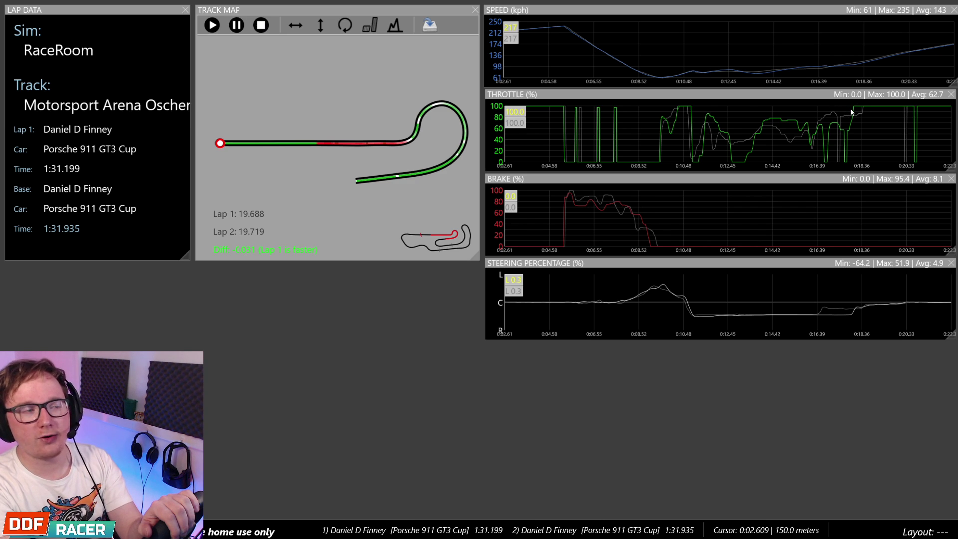
left_click(581, 144)
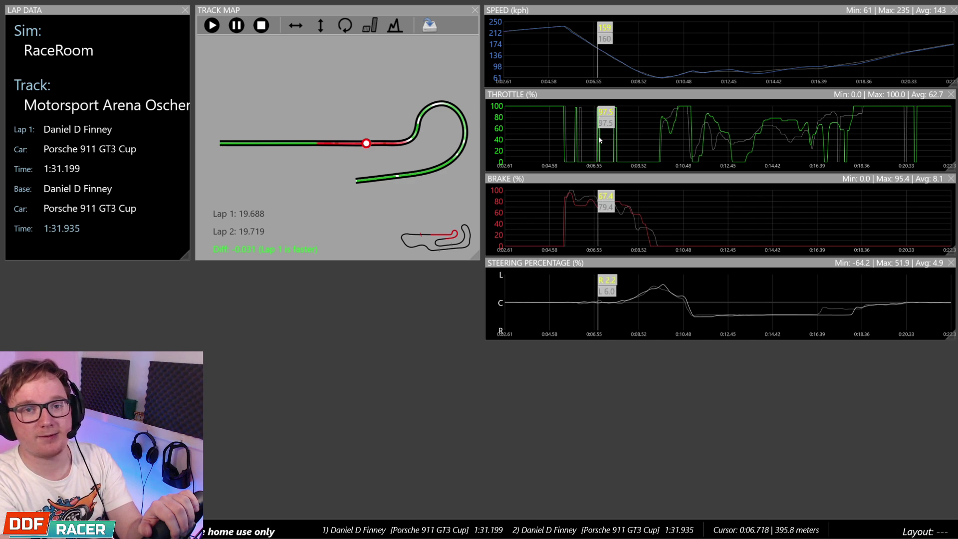
scroll(573, 142, "down", 5)
Zoom the traces to about 0:49–0:59 and read both laps' braking from 0:53.593 to 0:54.797
scroll(783, 154, "up", 5)
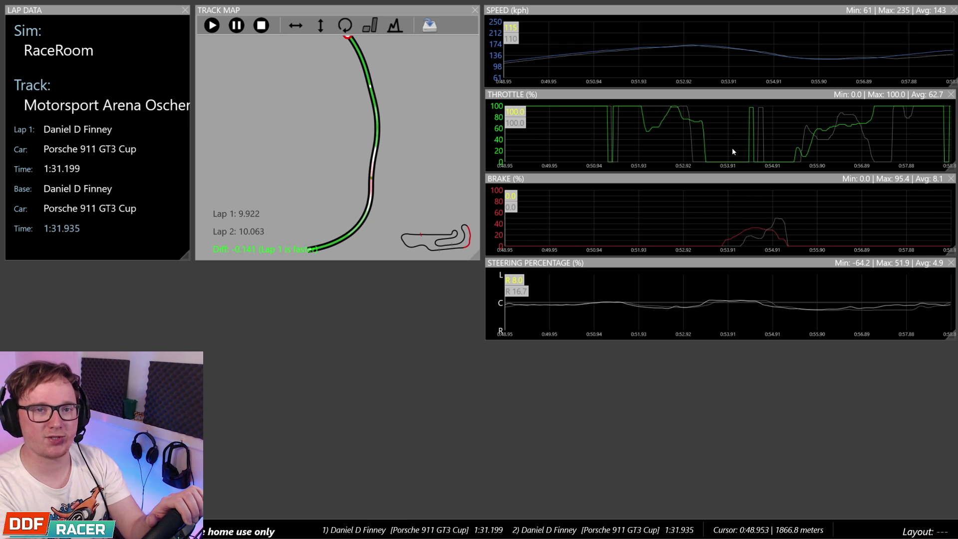
left_click(752, 220)
left_click(754, 225)
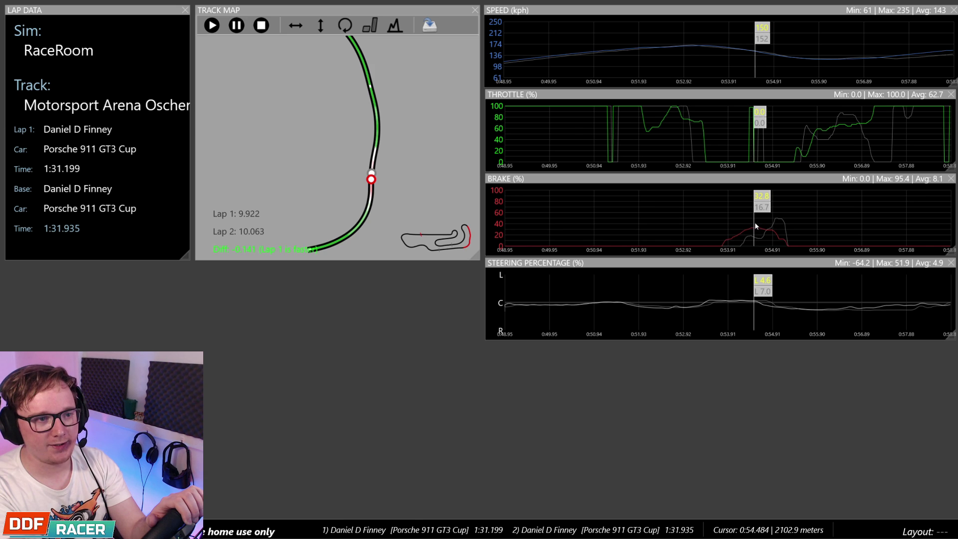
left_click(768, 225)
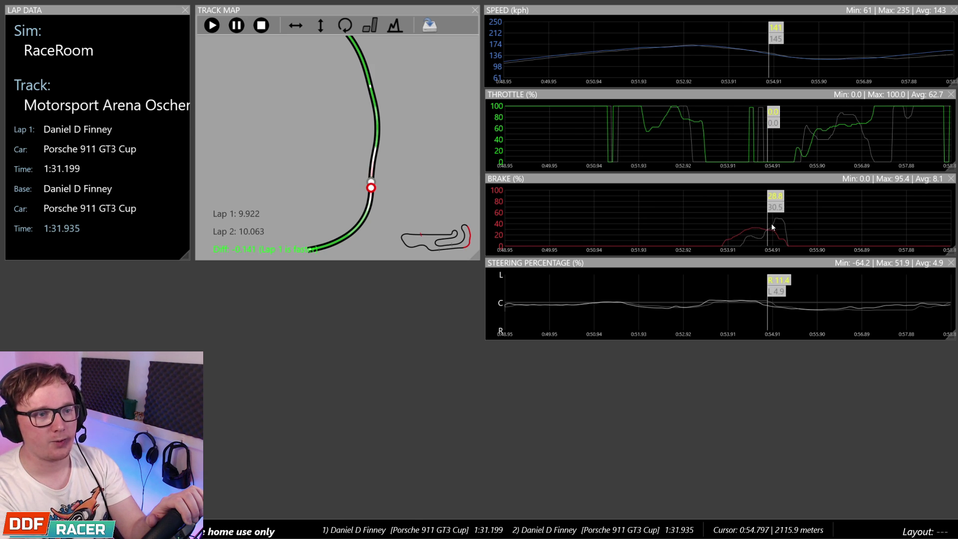
left_click(714, 219)
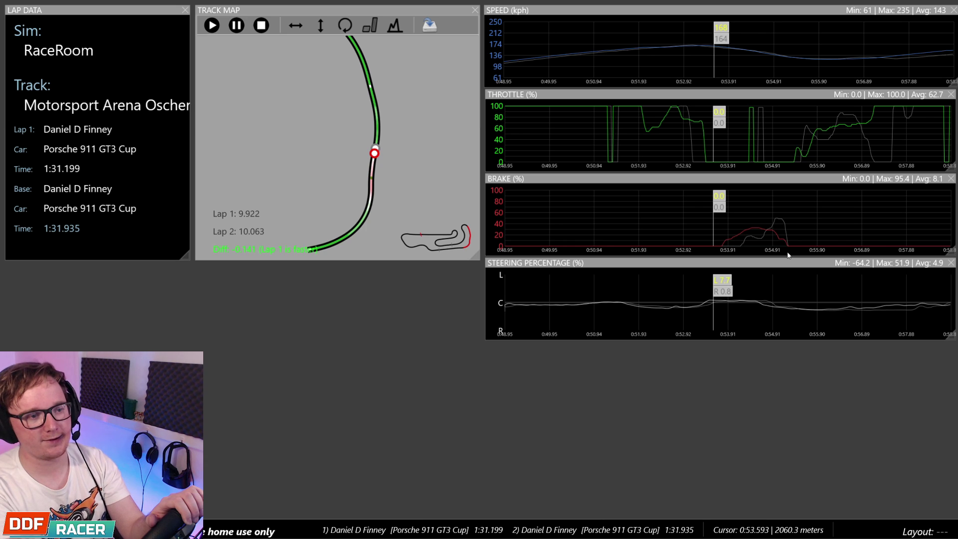
Compare both laps' throttle values from 0:51.73 through the corner exit to 0:57.343
left_click(630, 130)
left_click(649, 128)
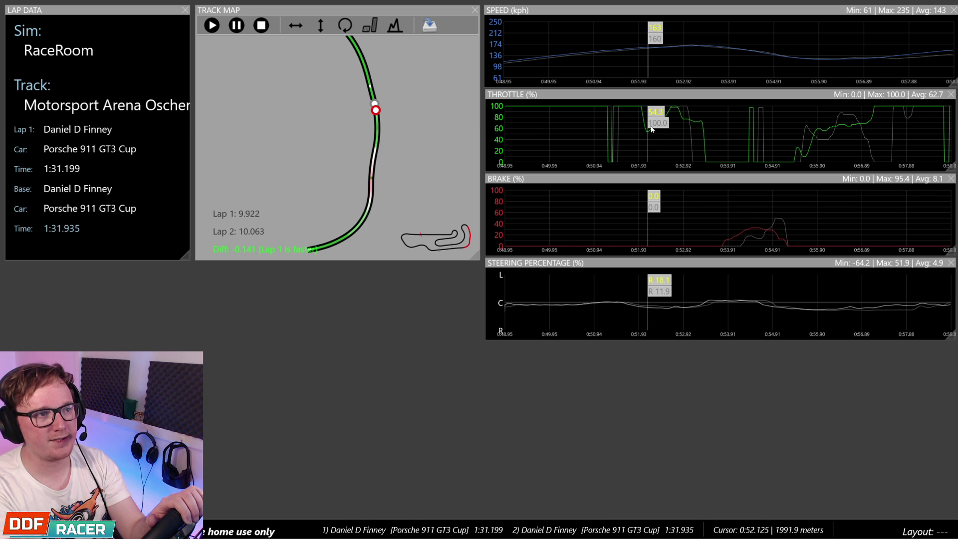
left_click(671, 118)
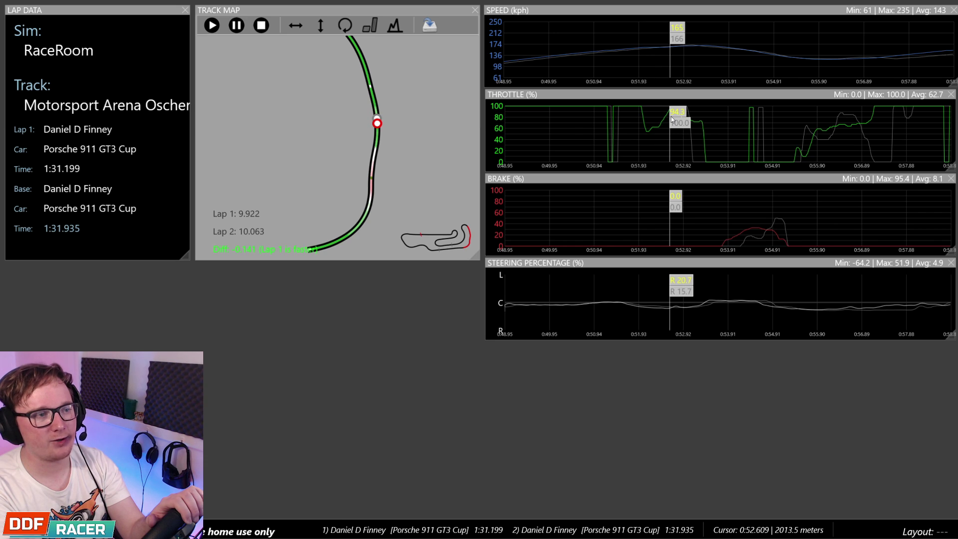
left_click(678, 152)
left_click(698, 155)
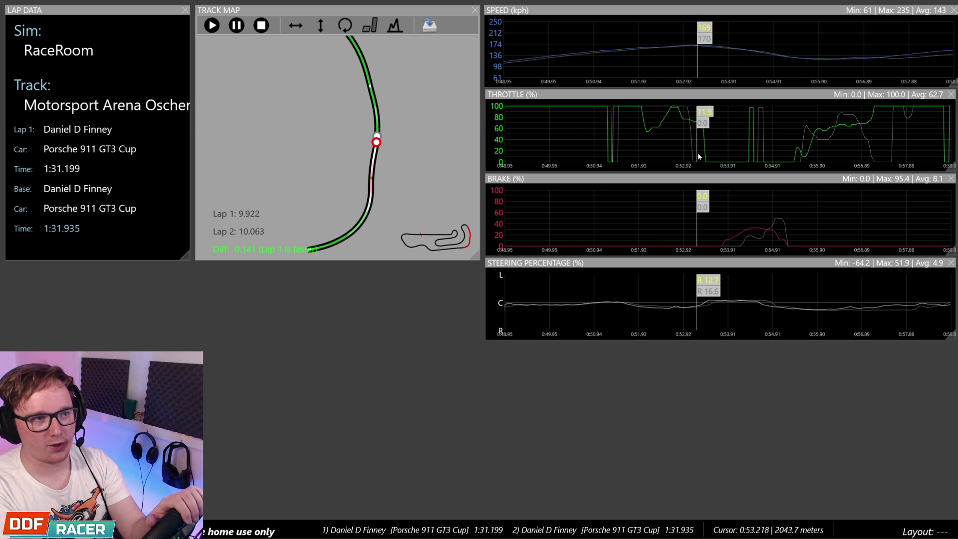
left_click(798, 156)
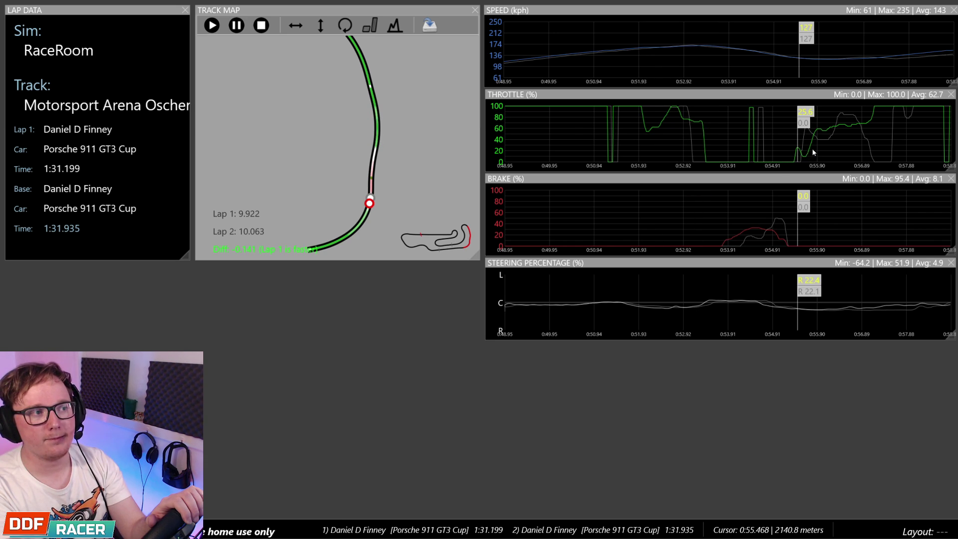
mouse_move(813, 152)
left_mouse_down()
mouse_move(855, 134)
mouse_move(886, 161)
left_mouse_up()
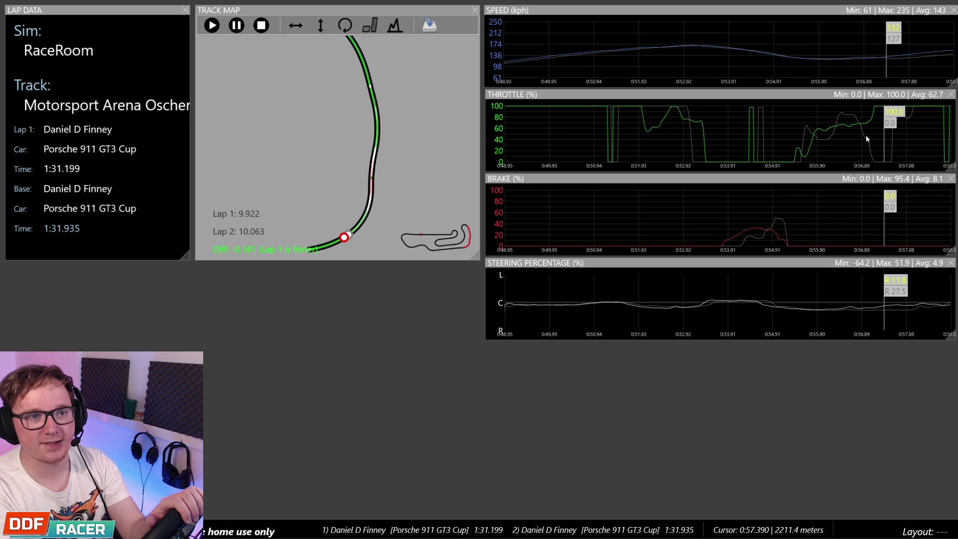
left_click(778, 146)
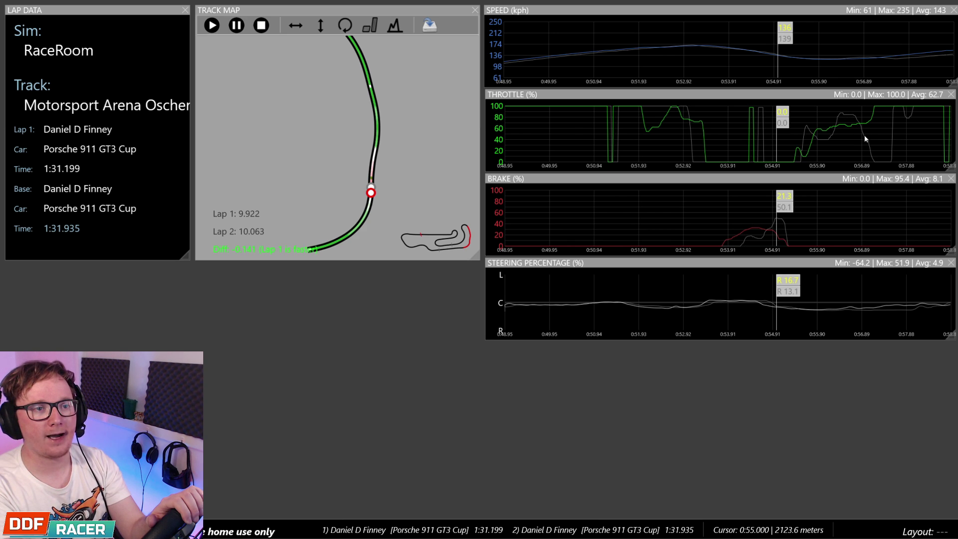
left_click(883, 160)
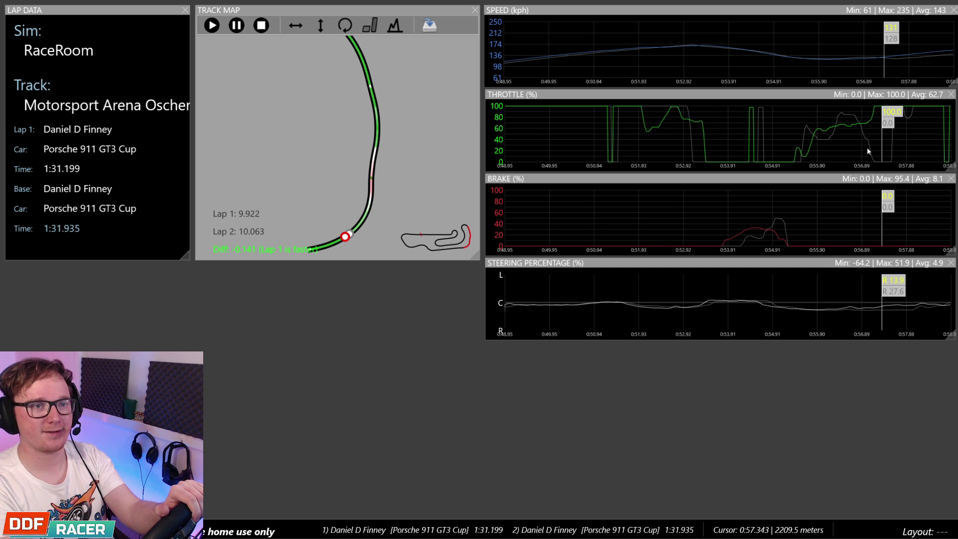
left_click(859, 154)
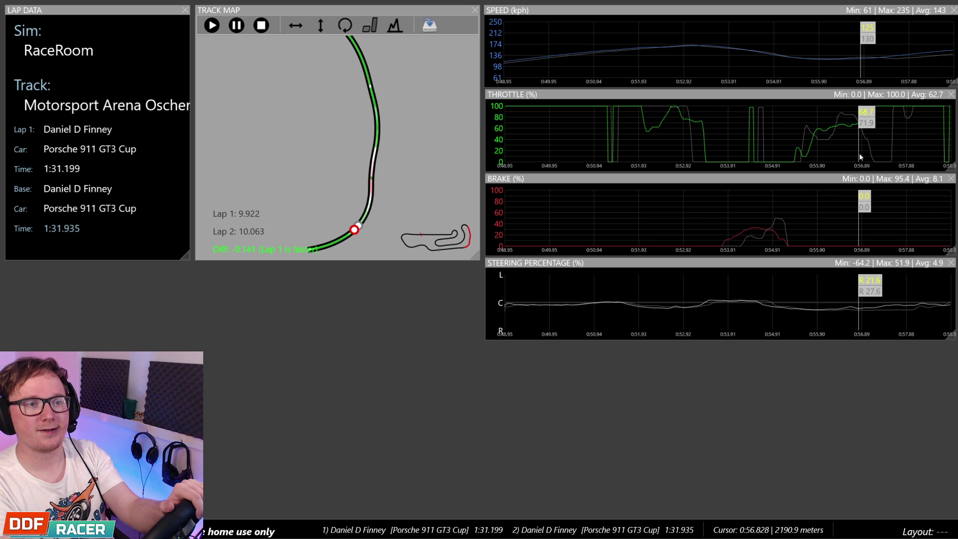
left_click(761, 229)
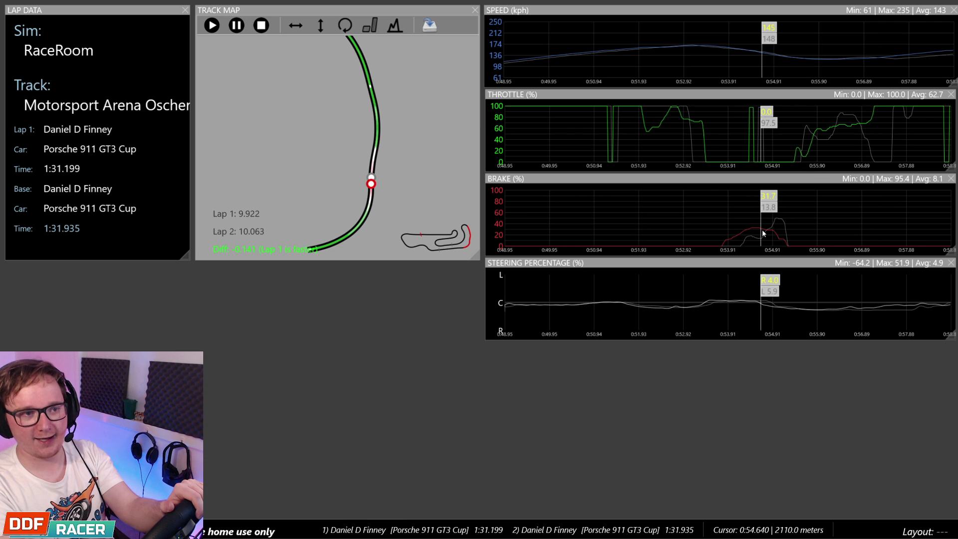
left_click(725, 303)
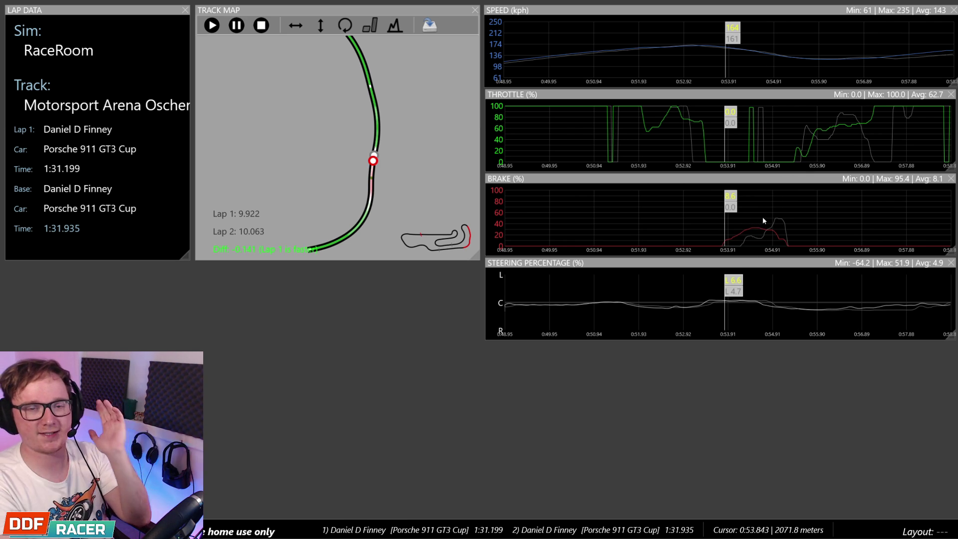
left_click(860, 63)
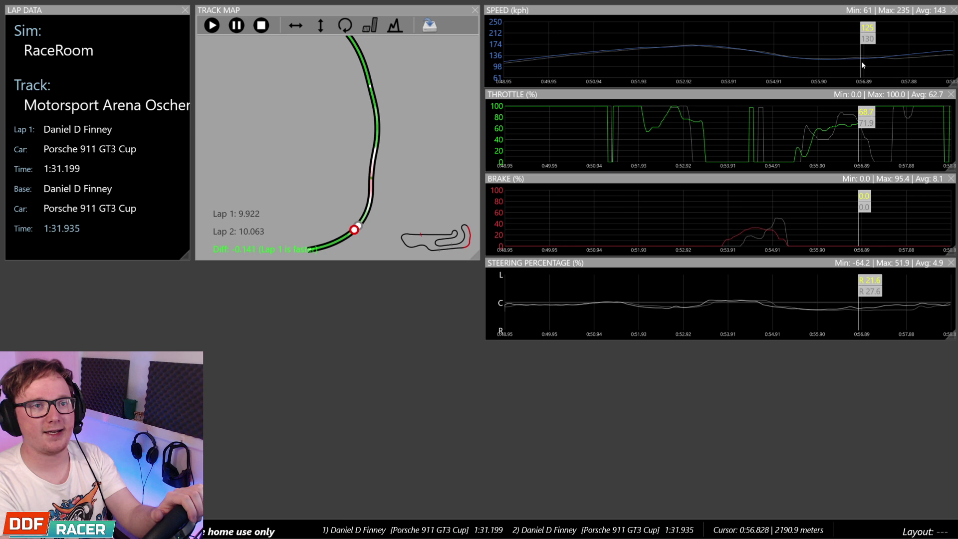
left_click_drag(866, 61, 885, 63)
left_click(851, 55)
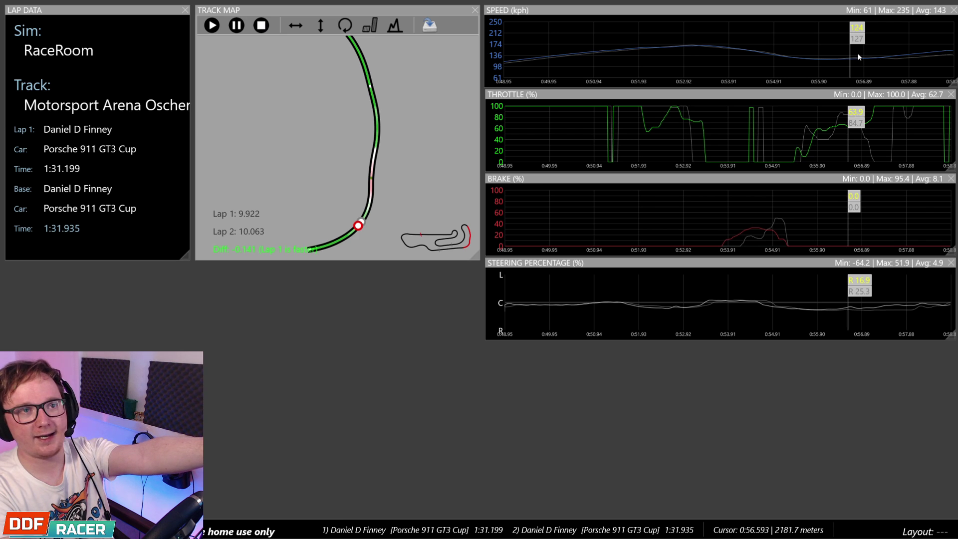
left_click(917, 53)
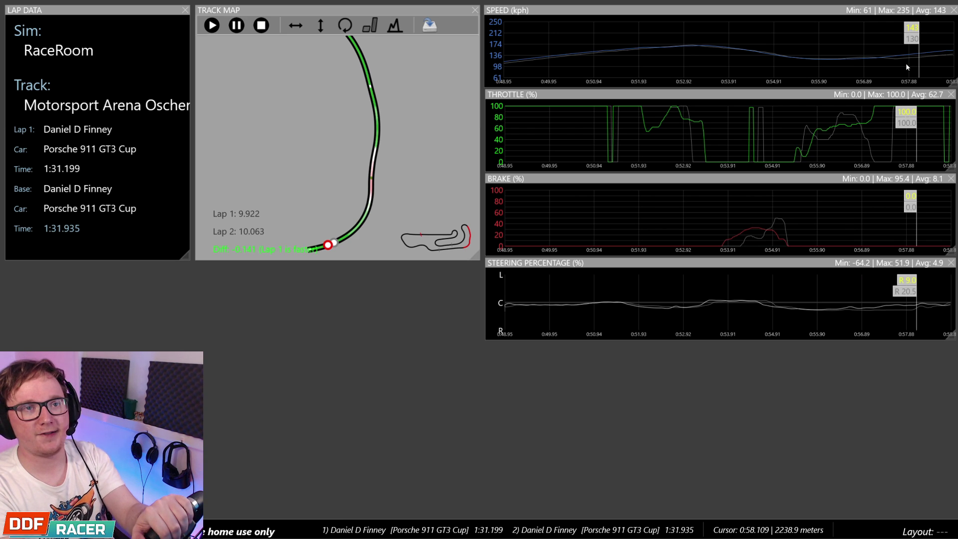